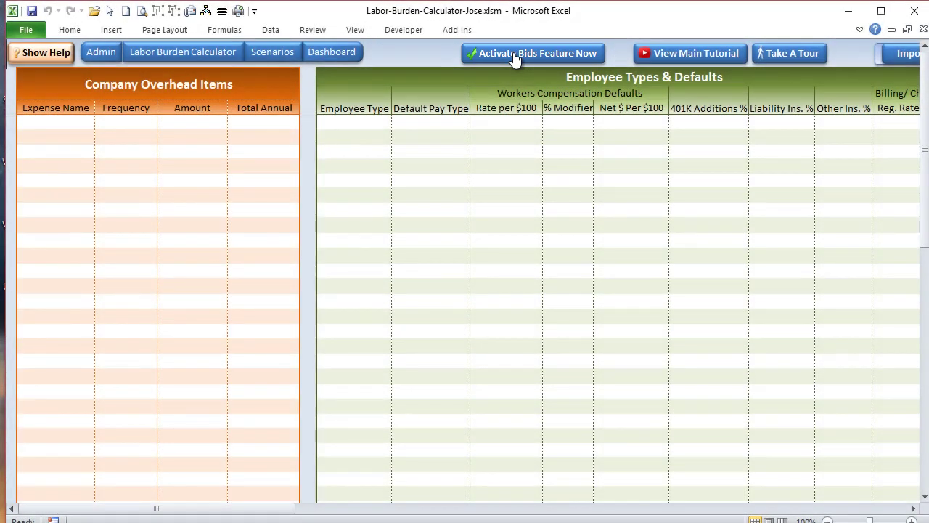
Register the Bids add-on by pasting the license key and submitting the upgrade.
left_click(513, 56)
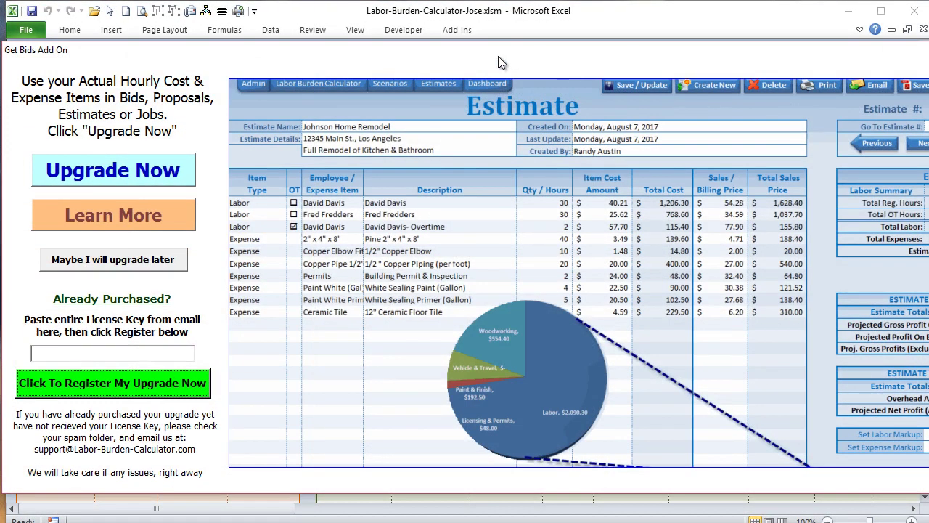
left_click(114, 351)
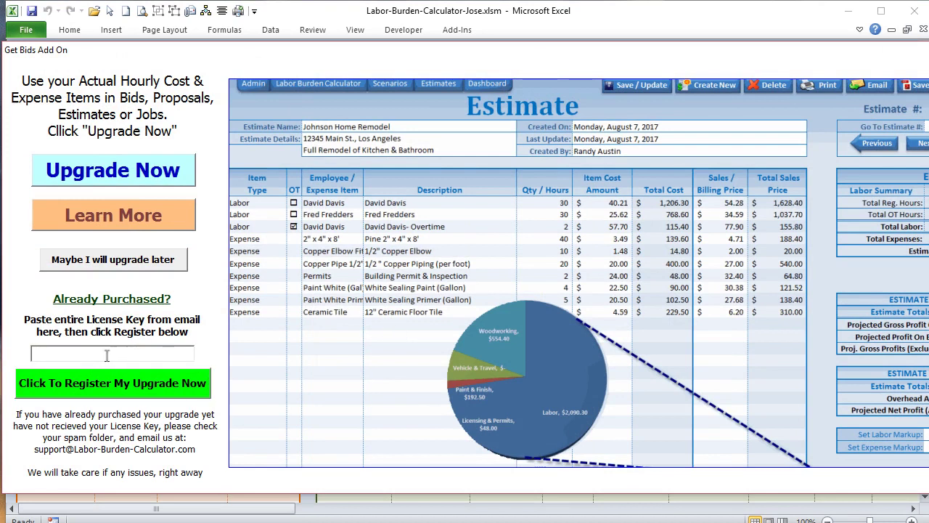
key("ctrl+v")
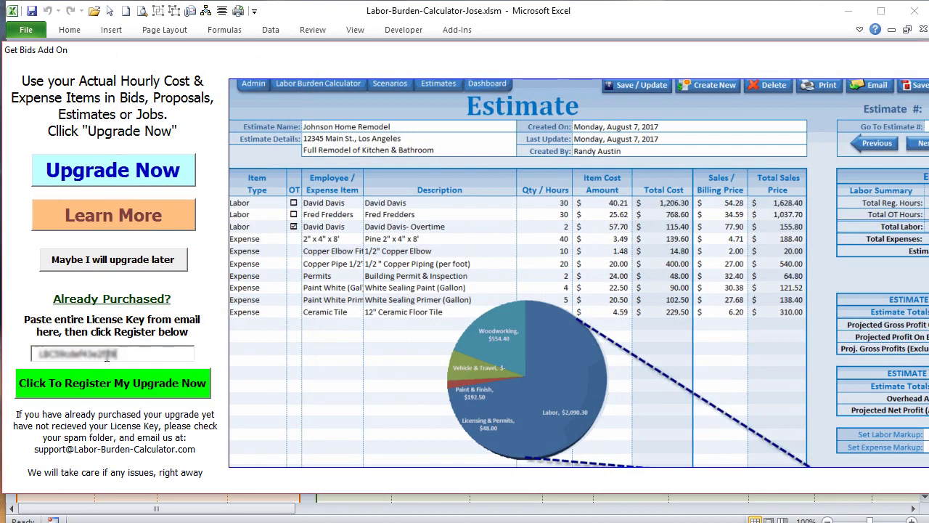
left_click(134, 391)
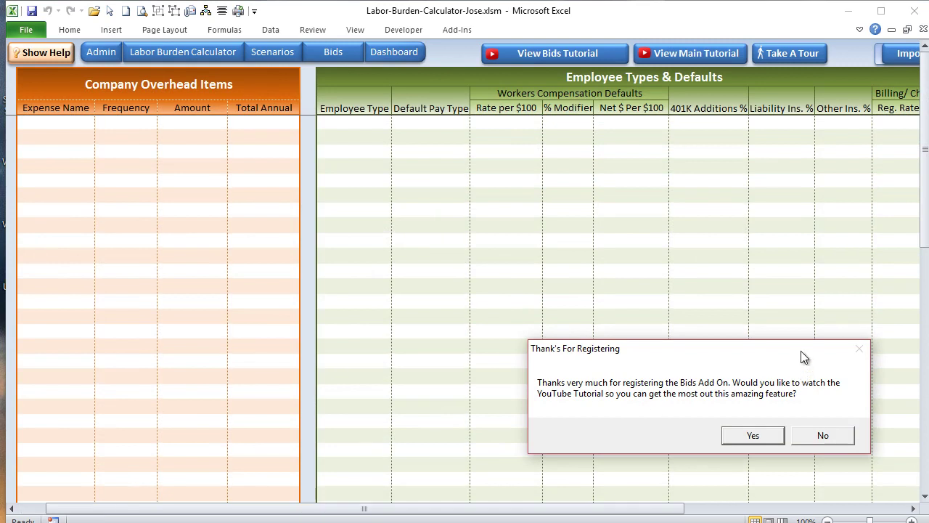
Decline the Bids tutorial and review the new Bids options on the Admin sheet.
left_click(818, 431)
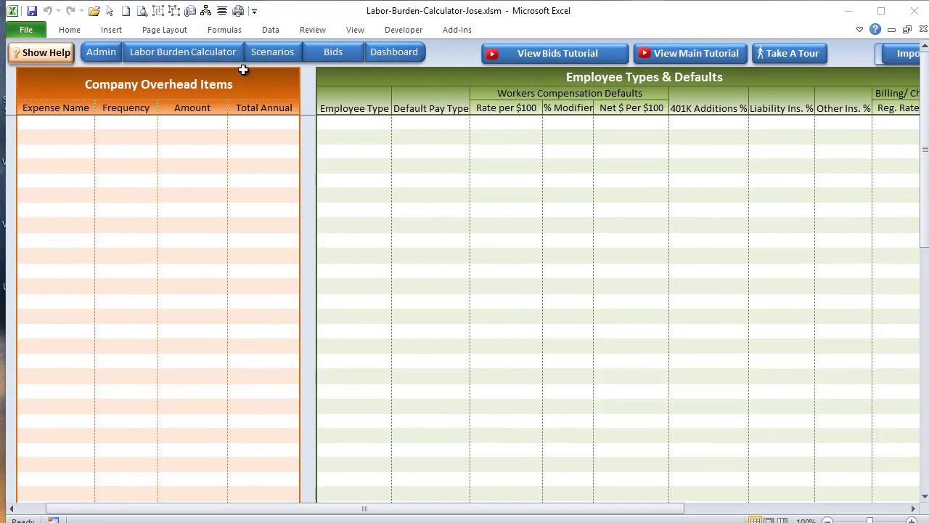
left_click(328, 57)
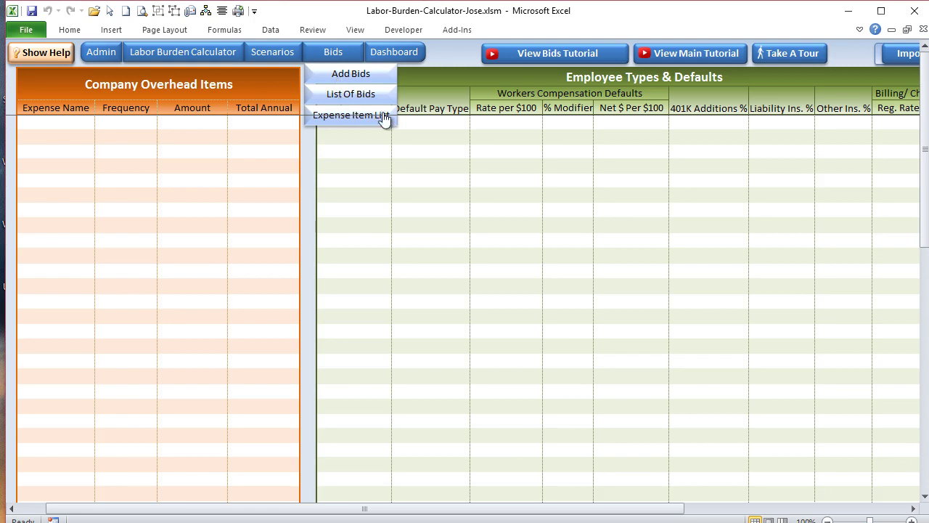
left_click(401, 184)
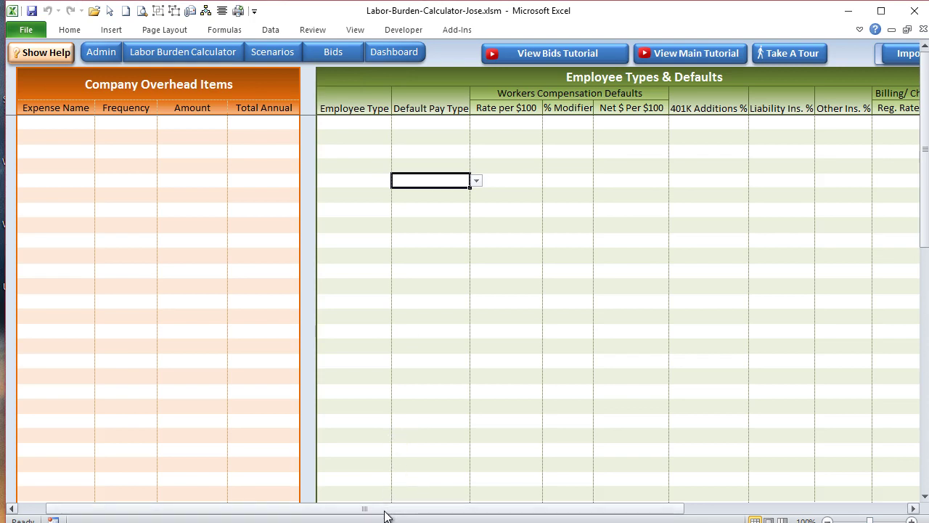
left_click_drag(385, 514, 553, 495)
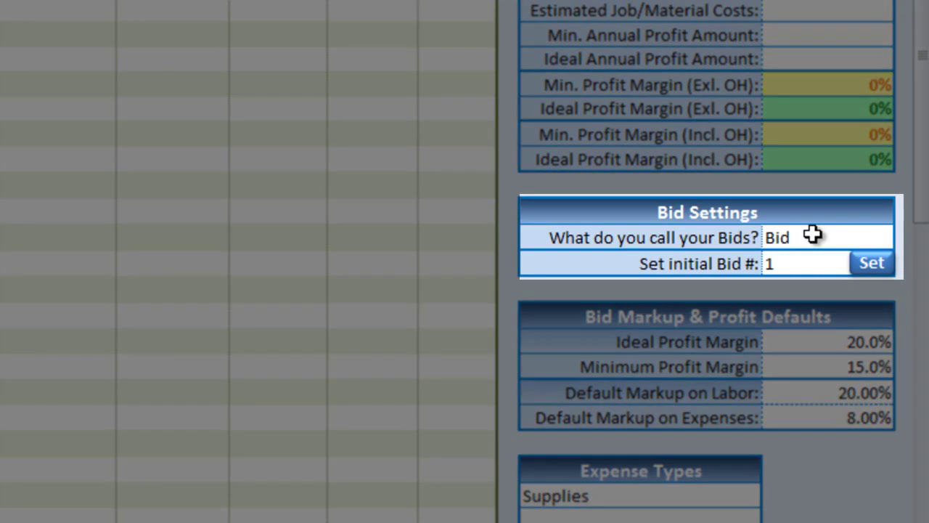
Set 'What do you call your Bids?' in Bid Settings to Estimate.
left_click(812, 233)
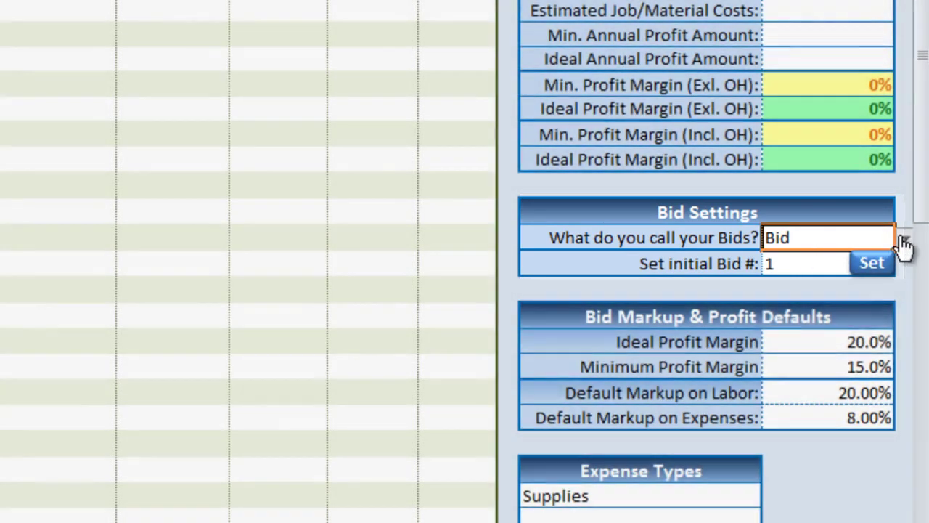
left_click(904, 241)
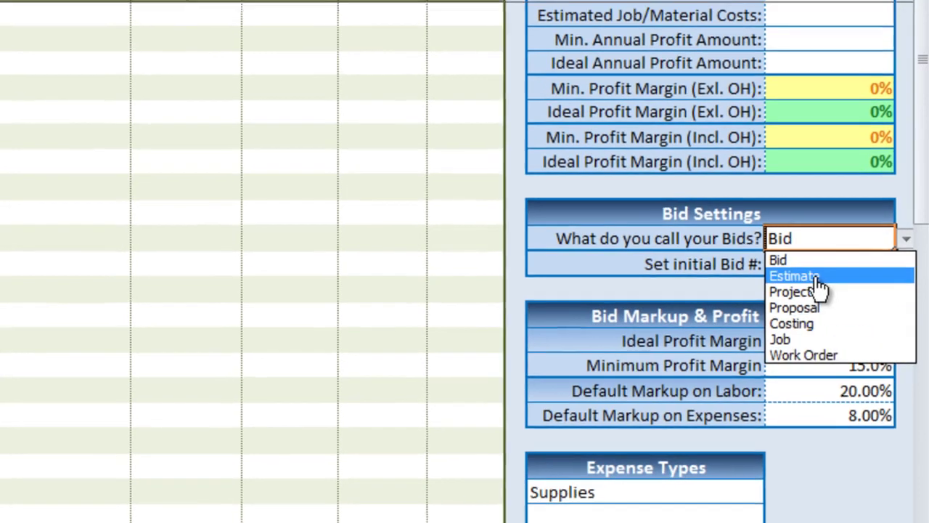
left_click(810, 277)
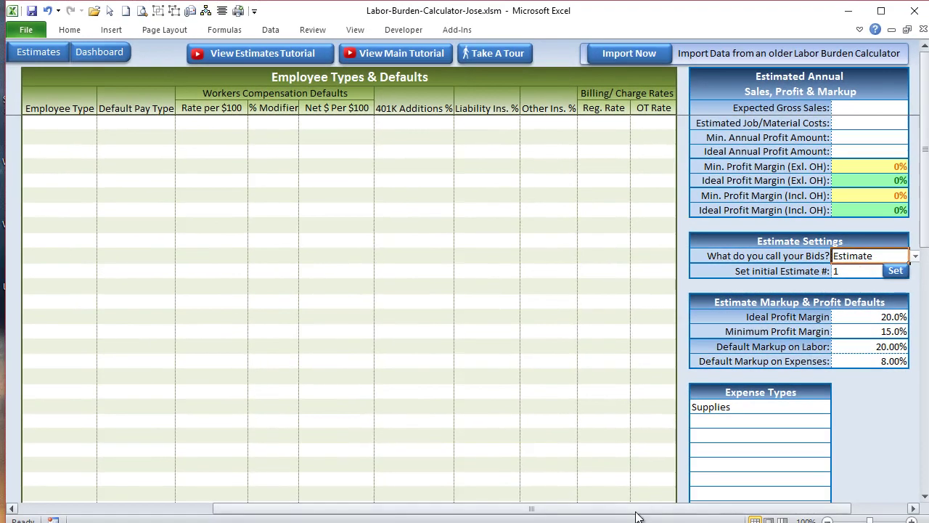
left_click_drag(636, 513, 441, 510)
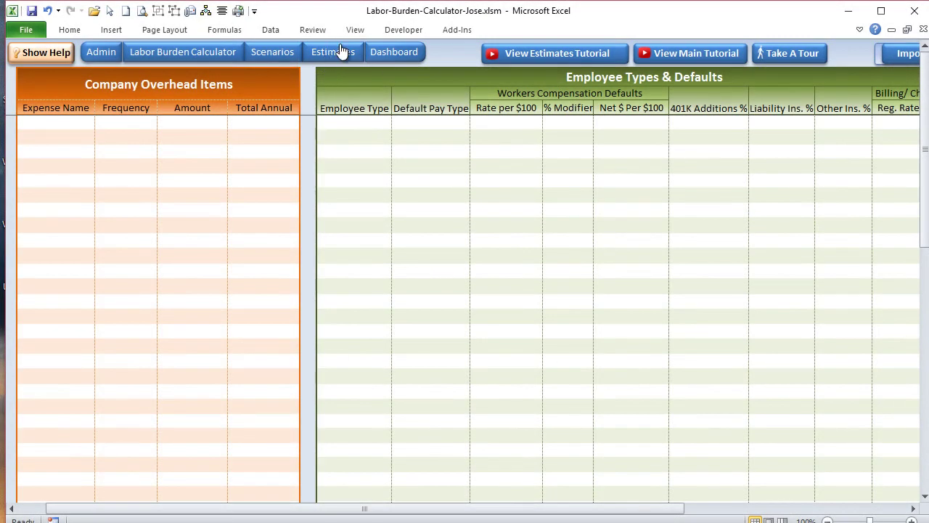
Check the renamed Estimates menu and select the Set initial Estimate # field, still 1.
left_click(341, 50)
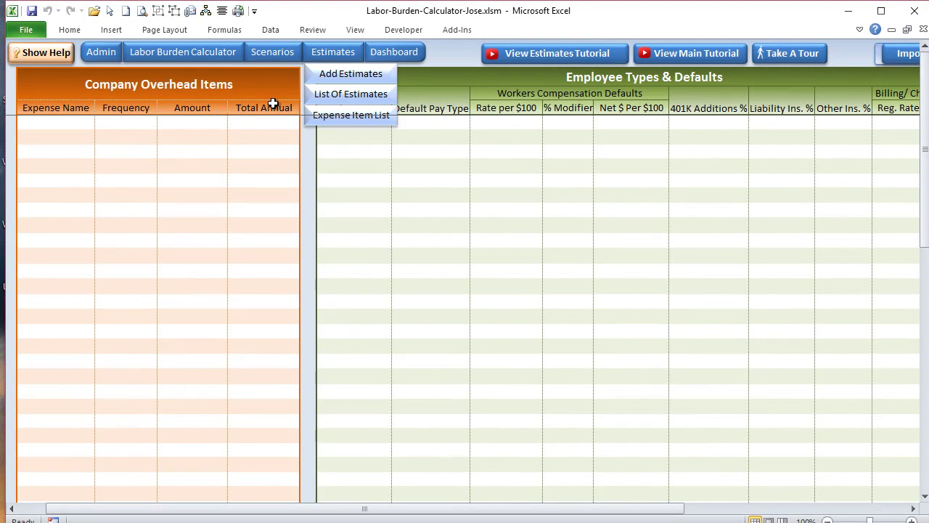
left_click(420, 288)
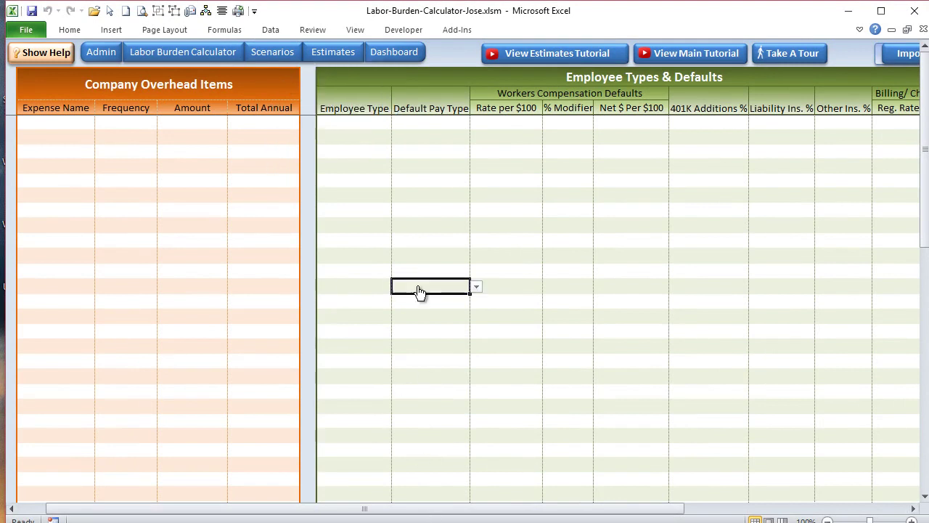
left_click_drag(469, 510, 664, 511)
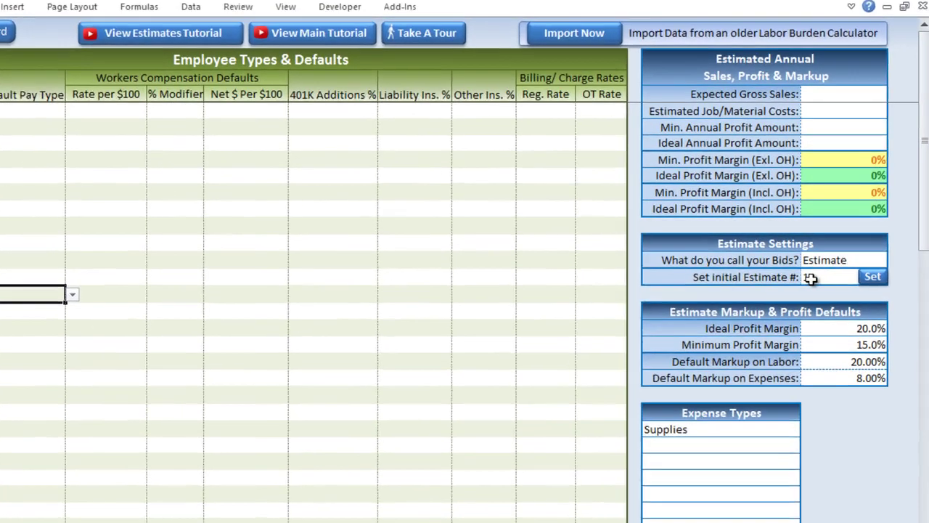
left_click(811, 278)
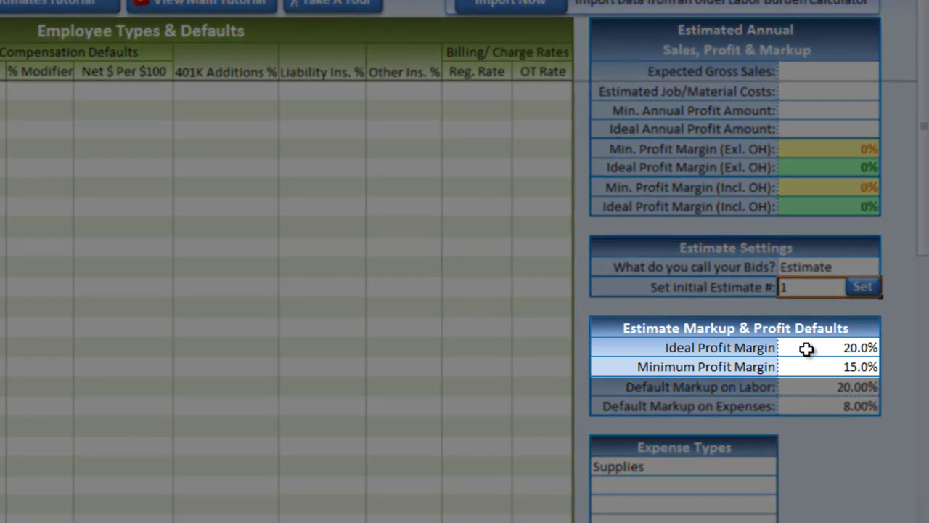
Change the Default Markup on Expenses from 8.00% to 15.00%.
left_click(805, 349)
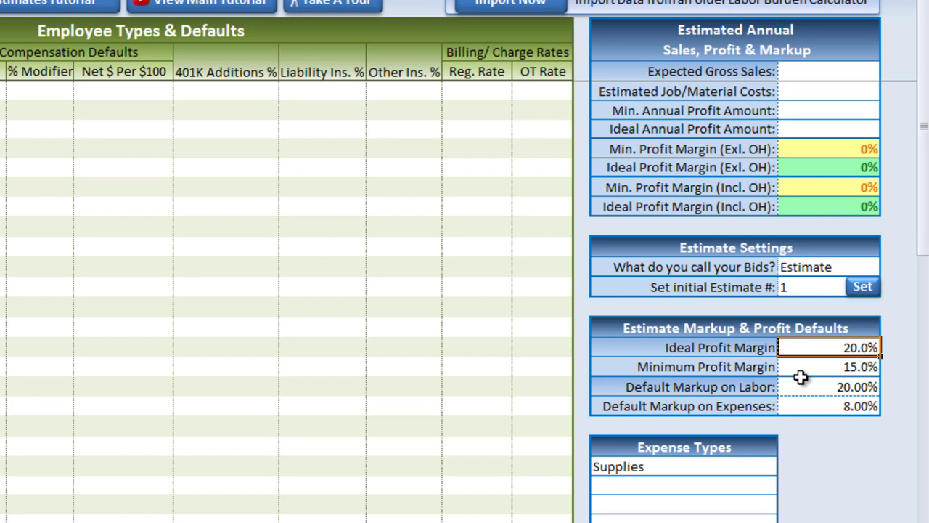
left_click(829, 405)
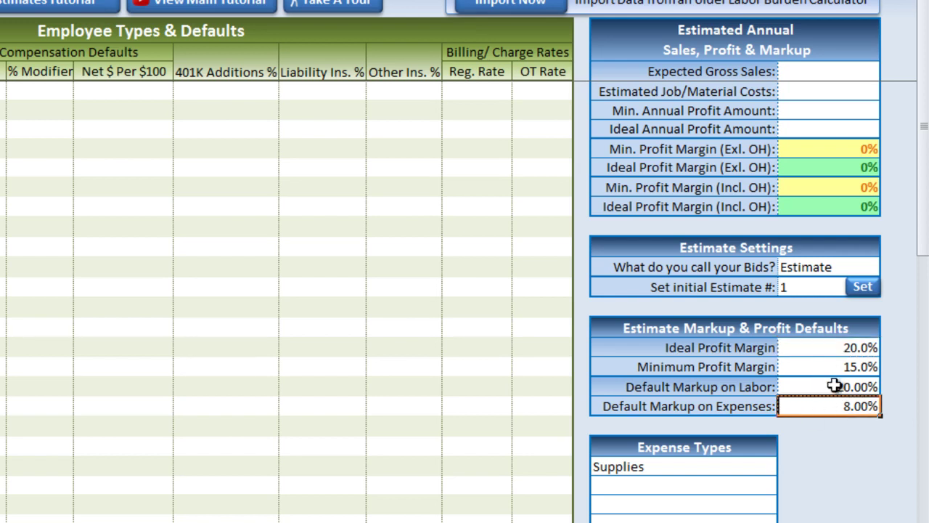
type("15")
scroll(769, 326, "left", 3)
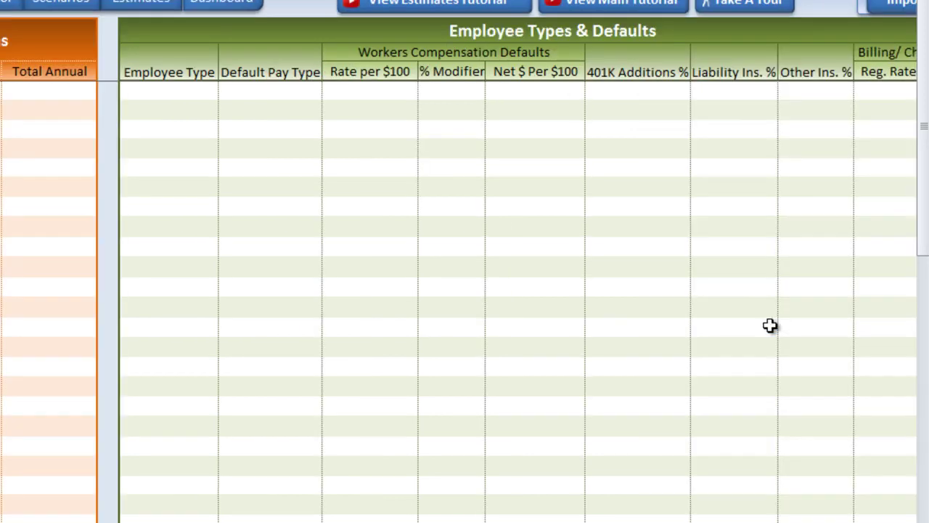
scroll(769, 325, "right", 2)
scroll(464, 261, "right", 2)
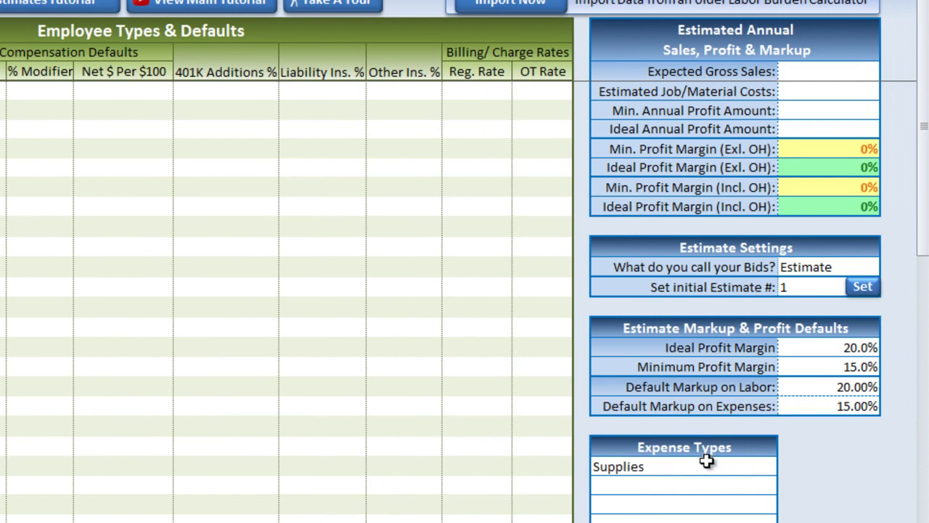
scroll(707, 452, "down", 2)
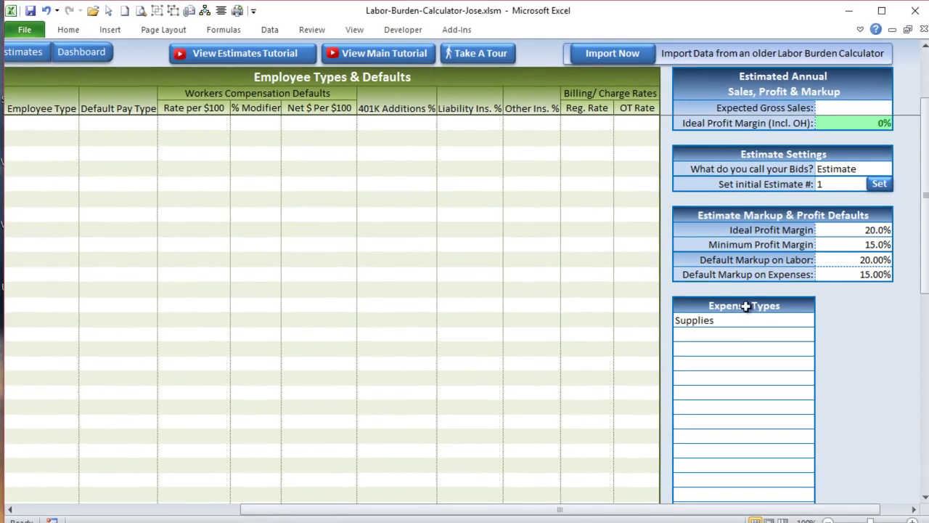
Add Electrical and Plumbing below Supplies in the Expense Types list.
left_click(717, 336)
type("El")
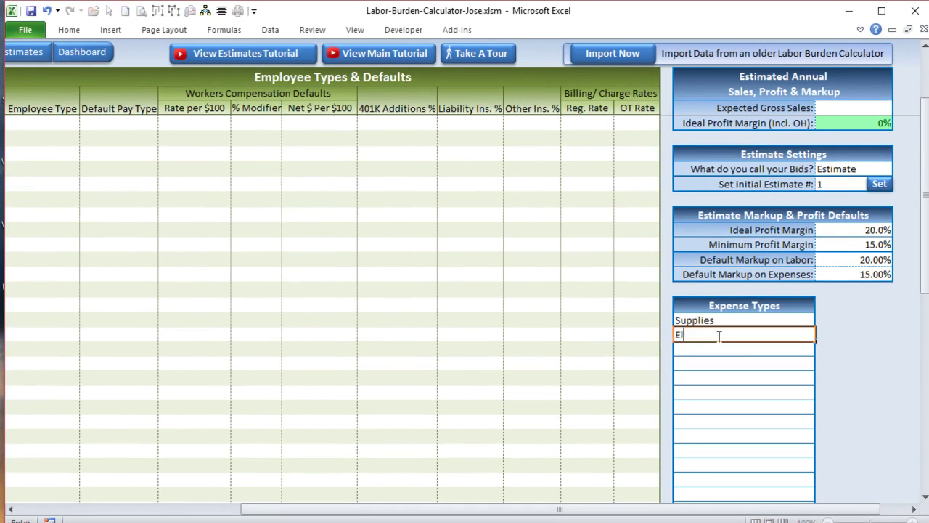
type("ectrical")
key("Return")
type("Plu")
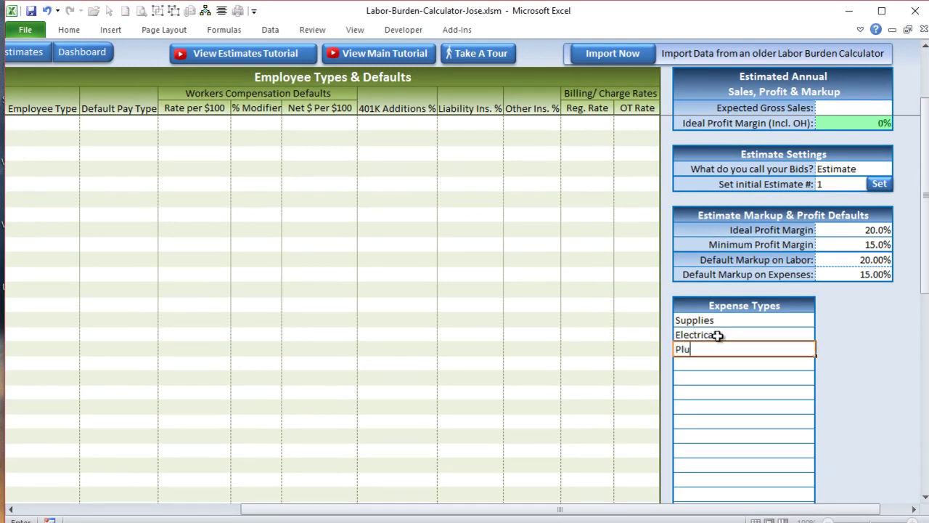
type("mbing")
key("Return")
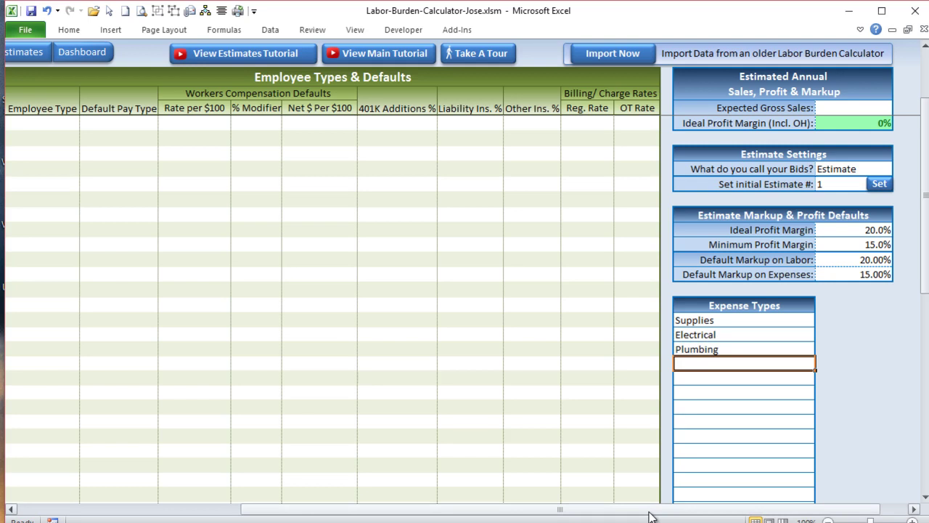
left_click_drag(648, 511, 632, 511)
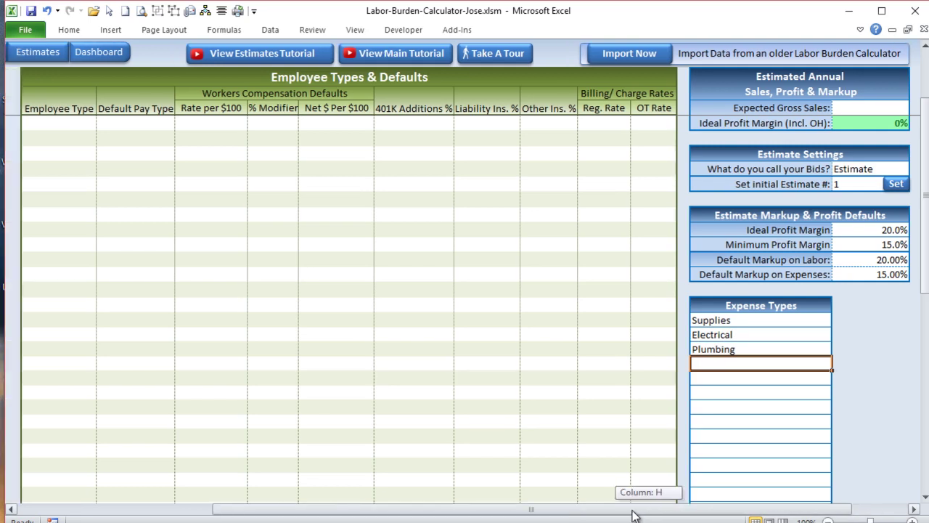
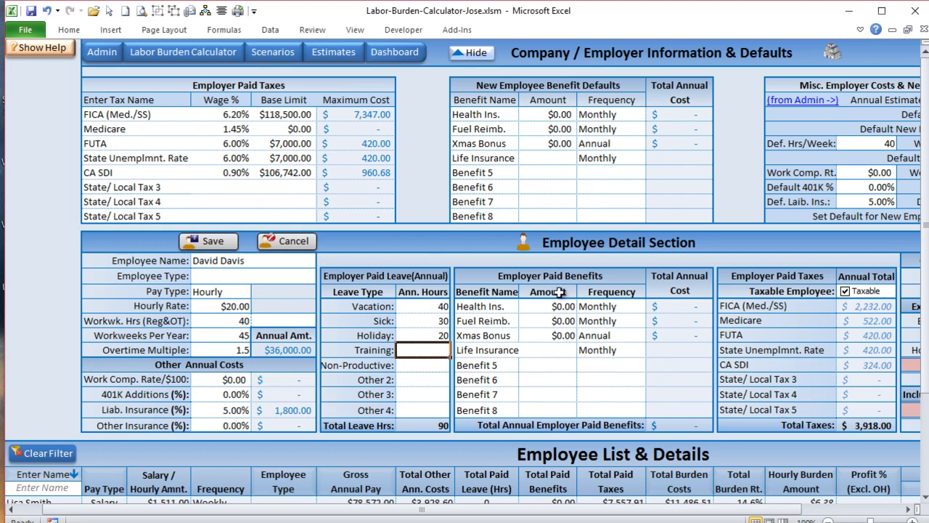
Enter $100 monthly health insurance for the hourly employee and save them to the Employee List.
type("10")
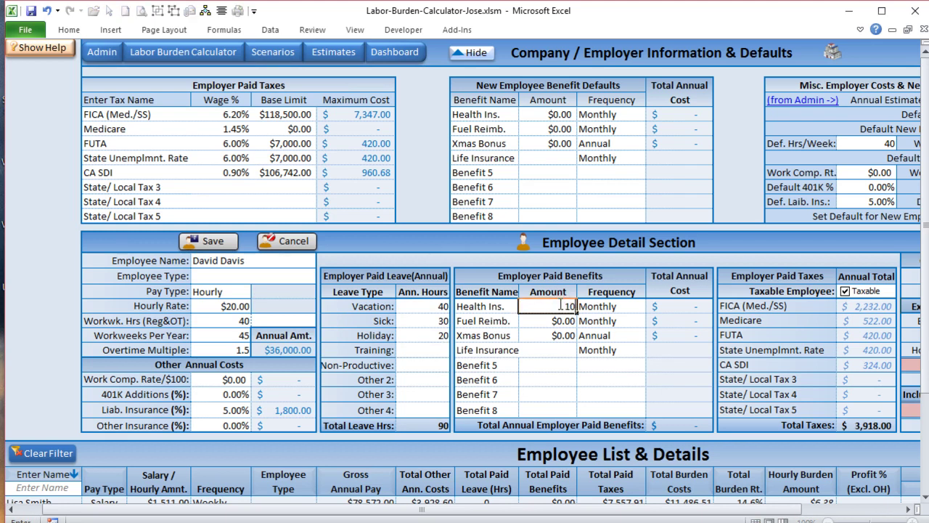
type("0")
key("Tab")
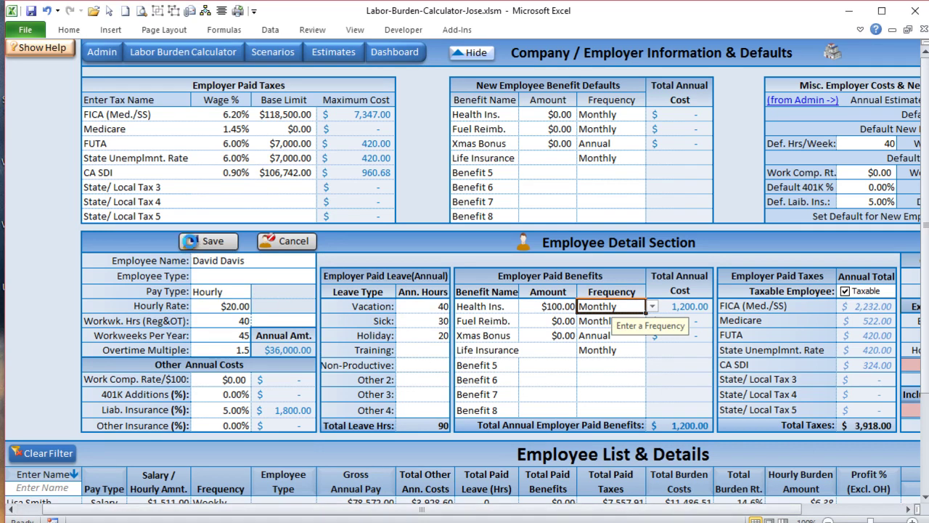
left_click(191, 242)
scroll(675, 488, "right", 4)
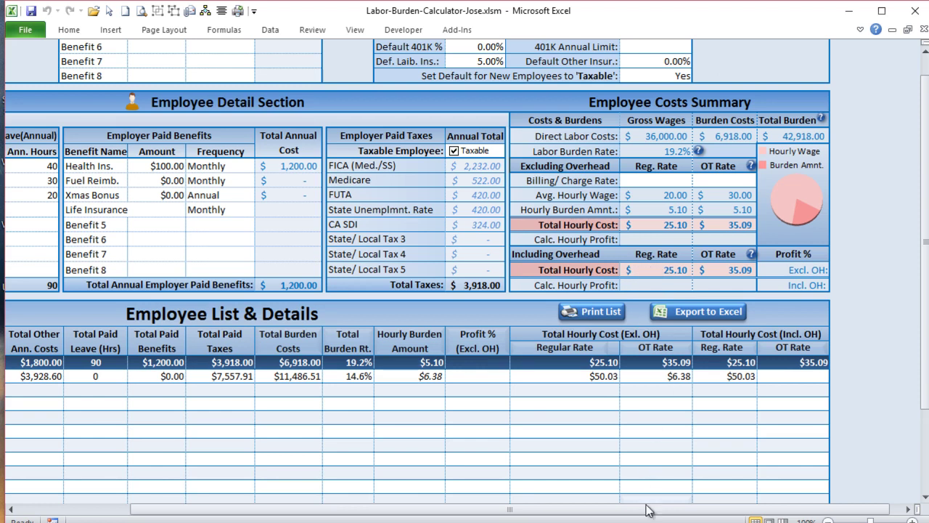
left_click_drag(628, 511, 541, 514)
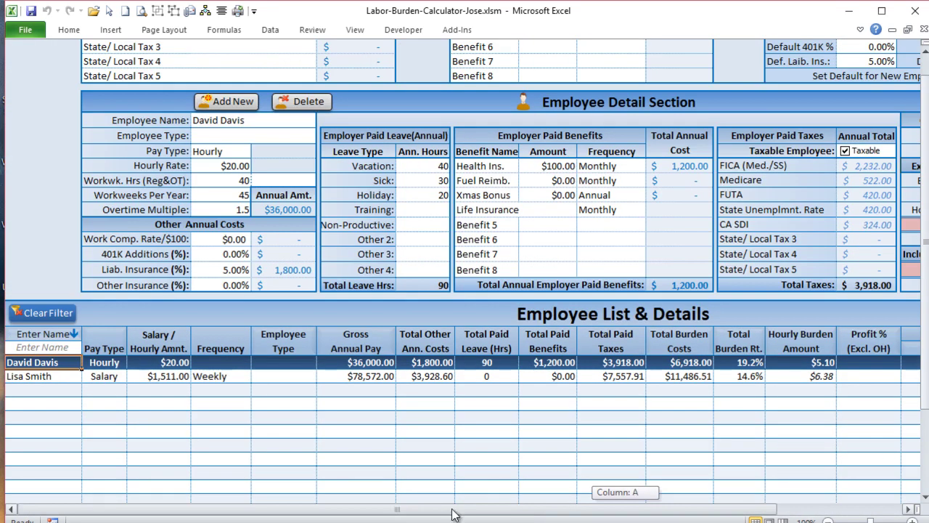
scroll(157, 179, "up", 3)
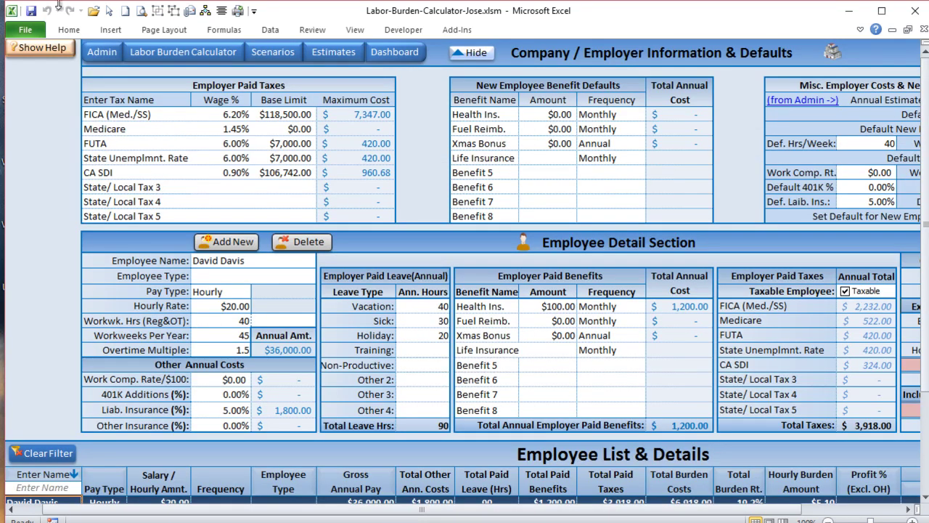
On the Admin sheet, add a Lease overhead item at $2,000 monthly.
left_click(102, 53)
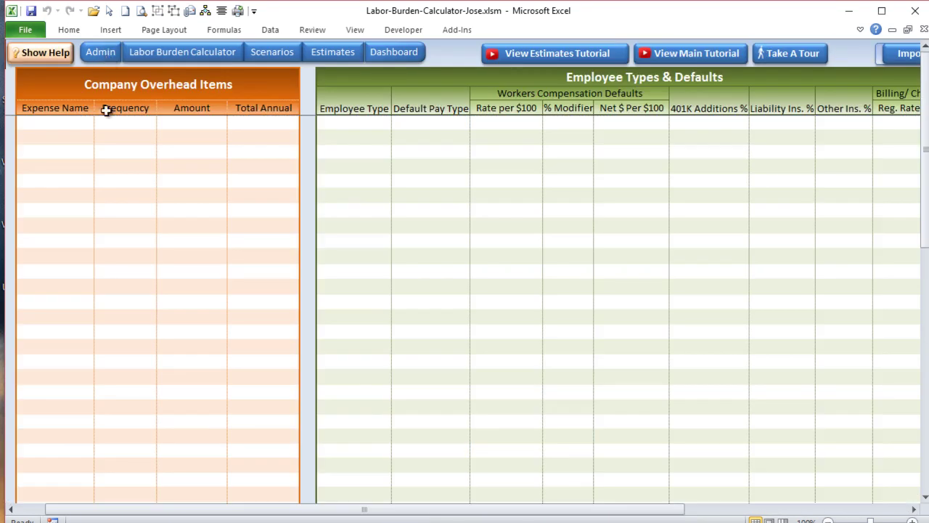
left_click(68, 122)
type("Lease")
key("Tab")
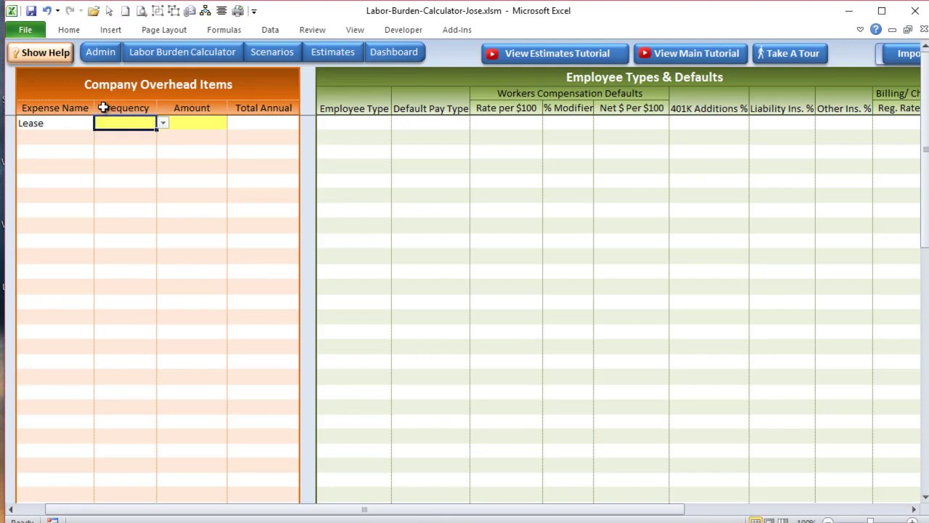
left_click(161, 124)
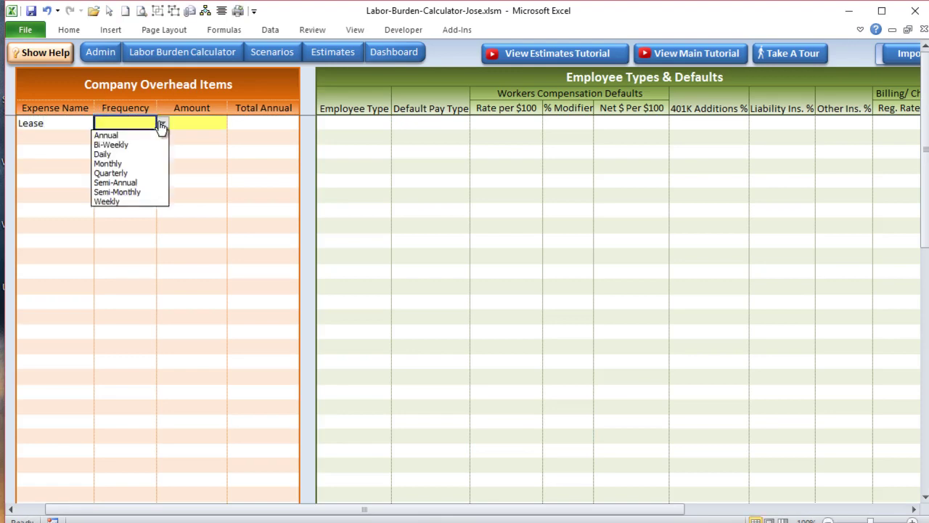
left_click(132, 163)
left_click(187, 126)
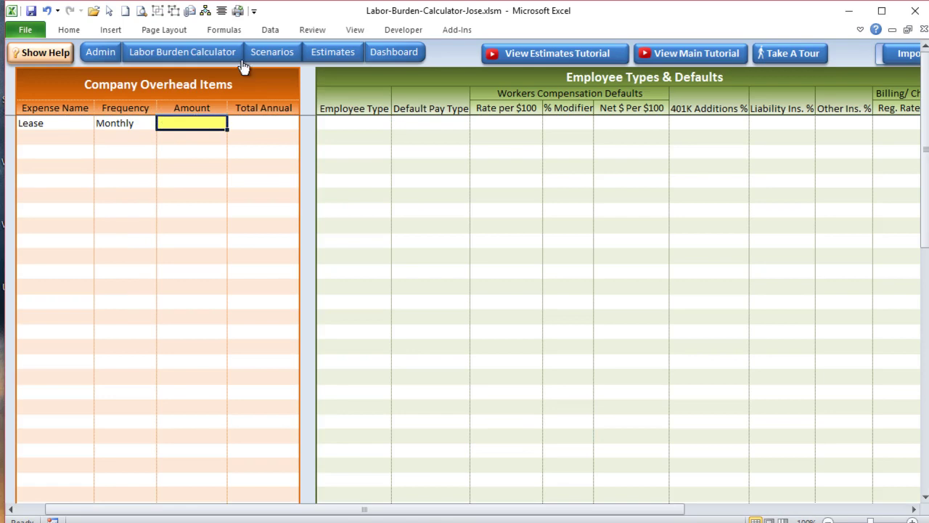
type("2000")
key("Return")
Add a Utilities overhead item at $200 monthly below Lease.
left_click(58, 137)
type("Utilities")
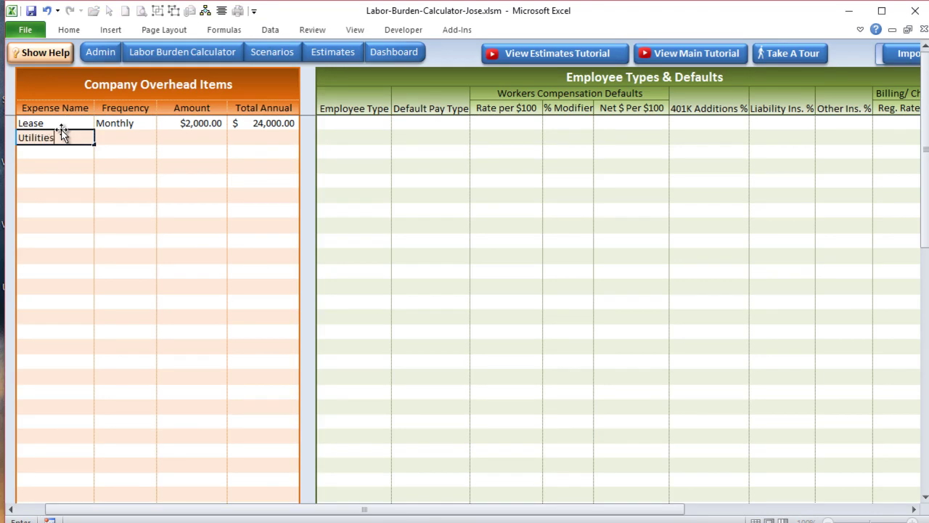
key("Tab")
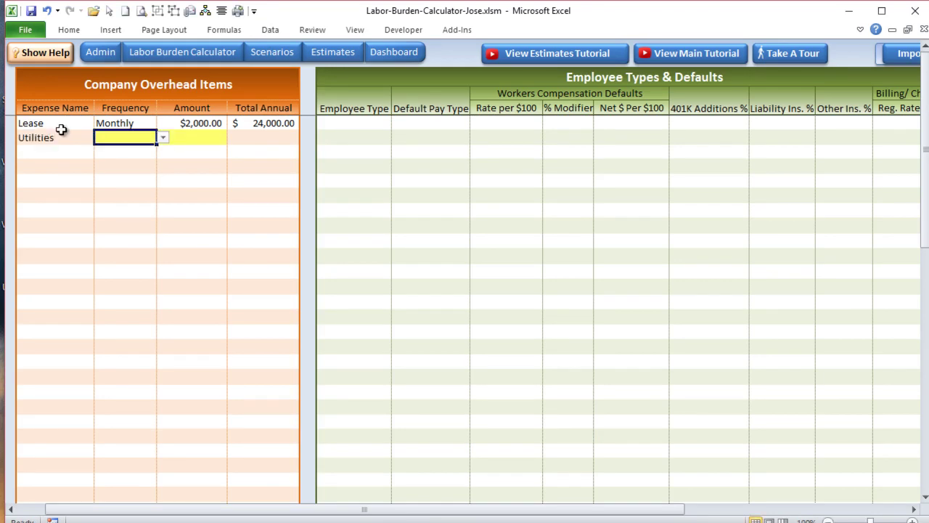
left_click(162, 137)
left_click(149, 179)
left_click(183, 135)
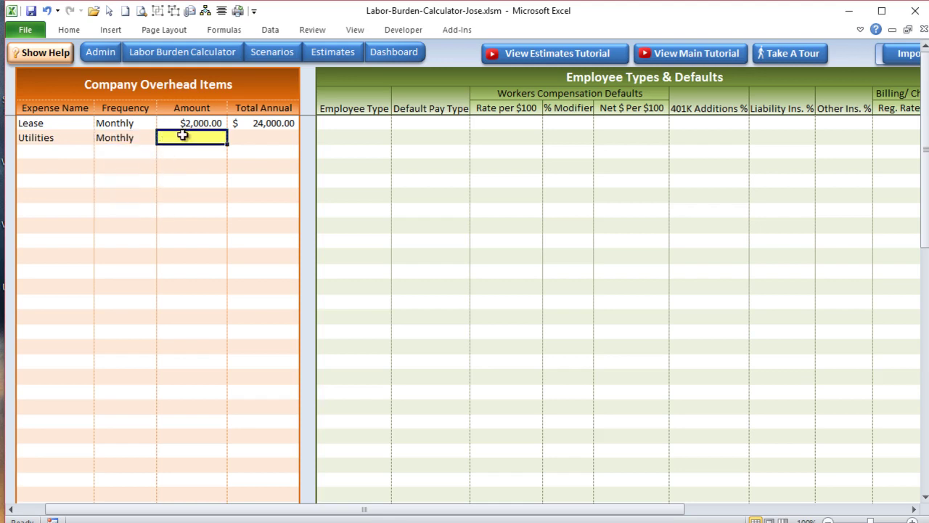
type("200")
key("Return")
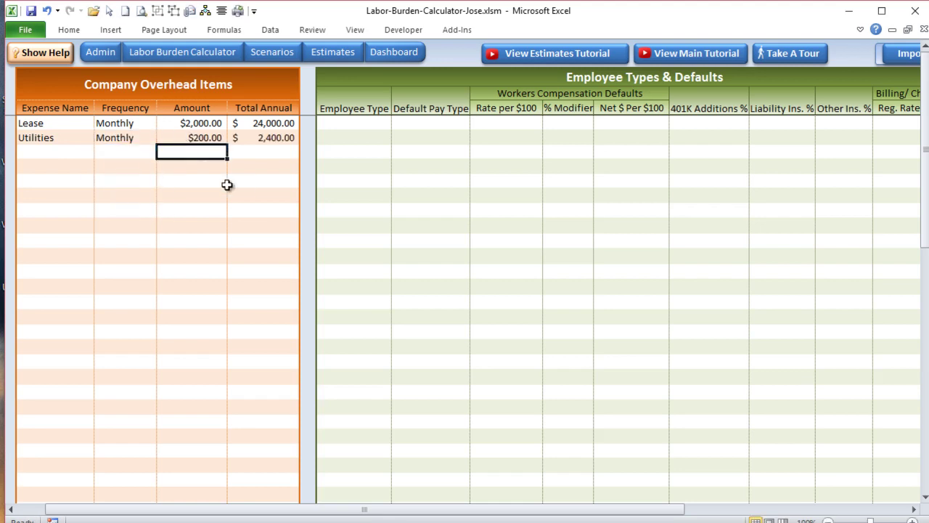
scroll(189, 264, "down", 3)
scroll(189, 264, "down", 3)
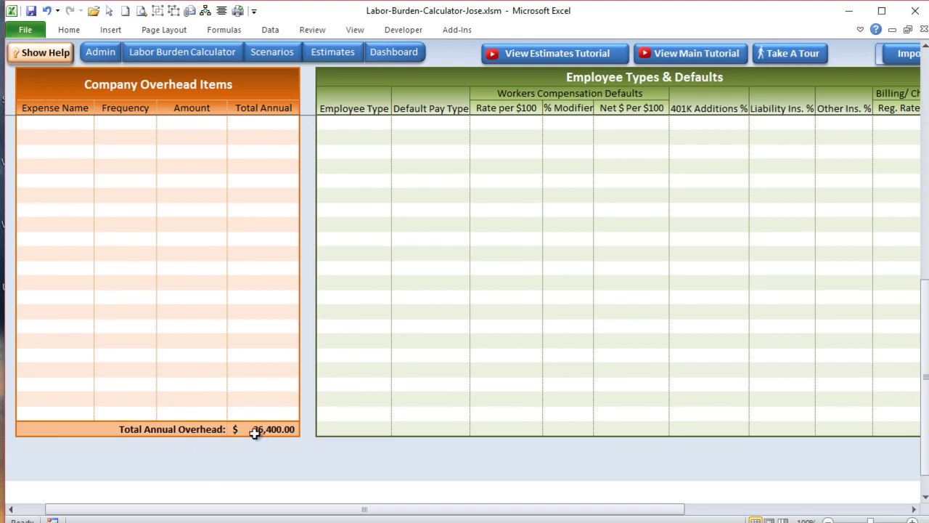
scroll(229, 419, "up", 6)
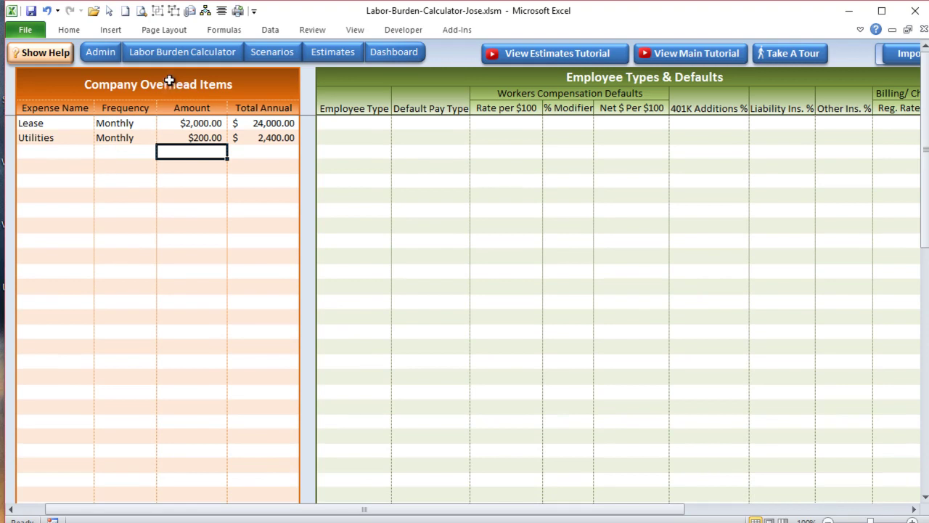
Back on the Labor Burden Calculator, review the $32.62 regular and $42.61 overtime hourly costs.
left_click(177, 53)
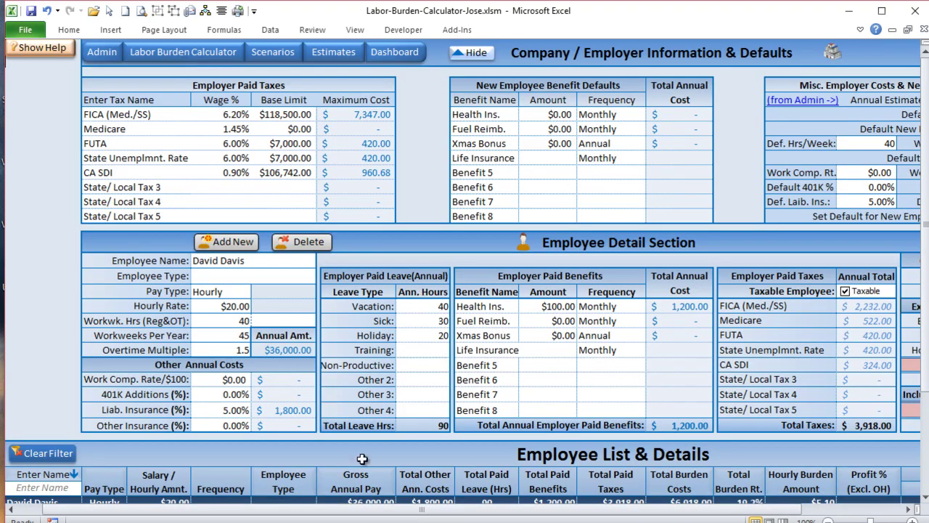
left_click_drag(361, 511, 453, 520)
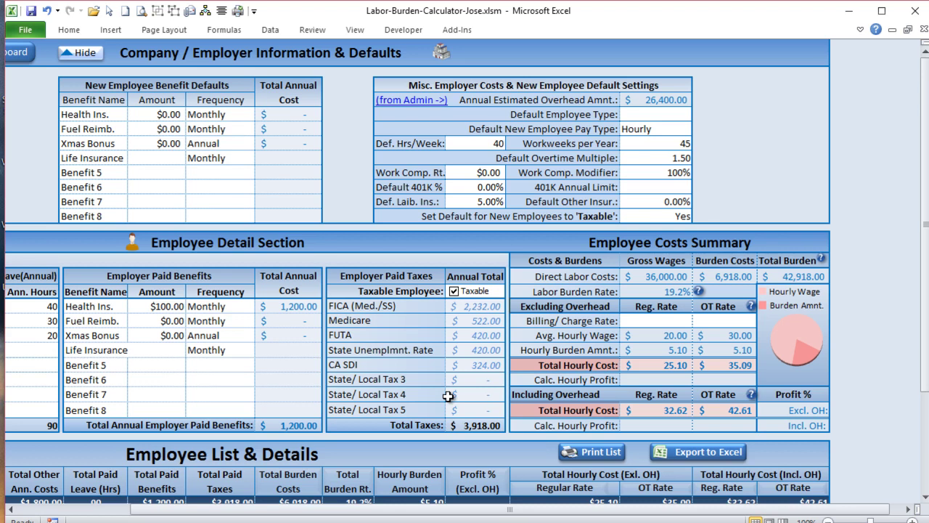
scroll(448, 395, "down", 2)
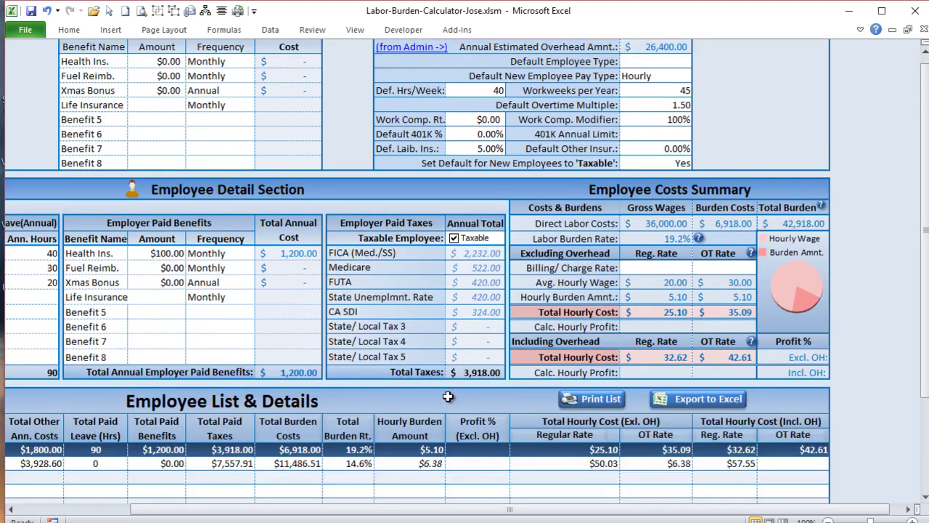
left_click_drag(506, 513, 319, 516)
scroll(286, 395, "up", 3)
Start a new employee with their name and Salary pay of $60,000 annually.
left_click(247, 242)
type("Lisa Smith")
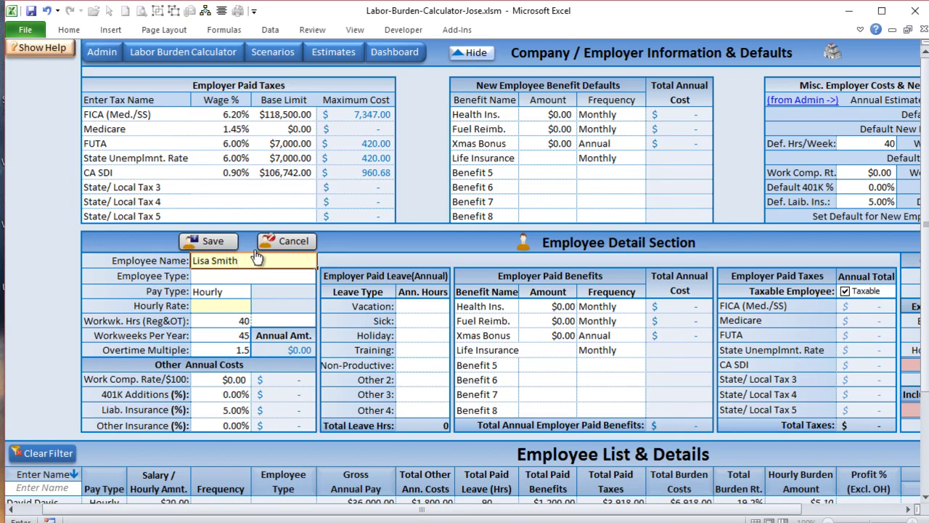
key("Return")
key("Return")
key("Return")
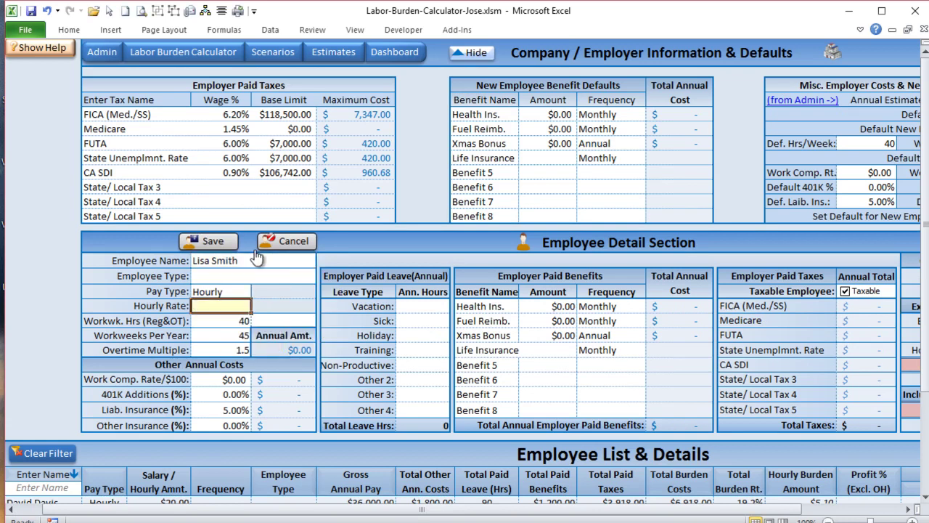
key("Up")
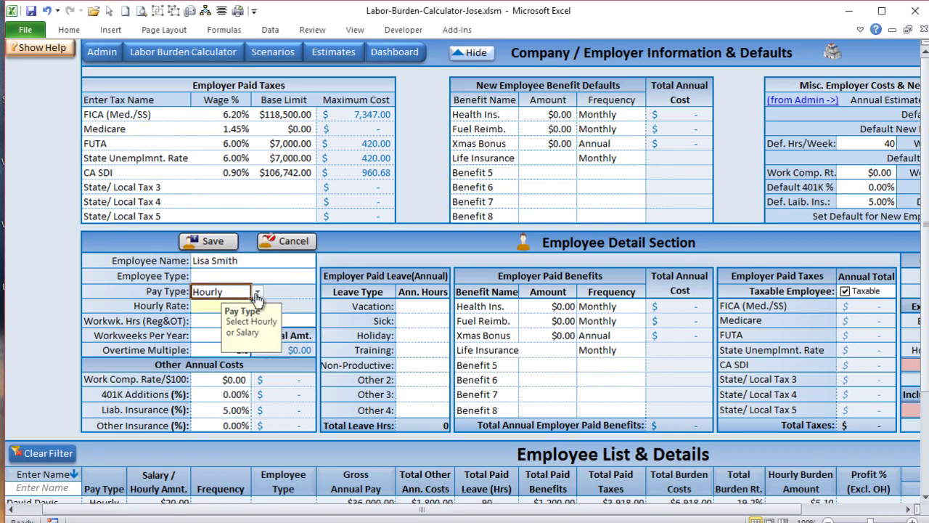
left_click(257, 291)
left_click(237, 304)
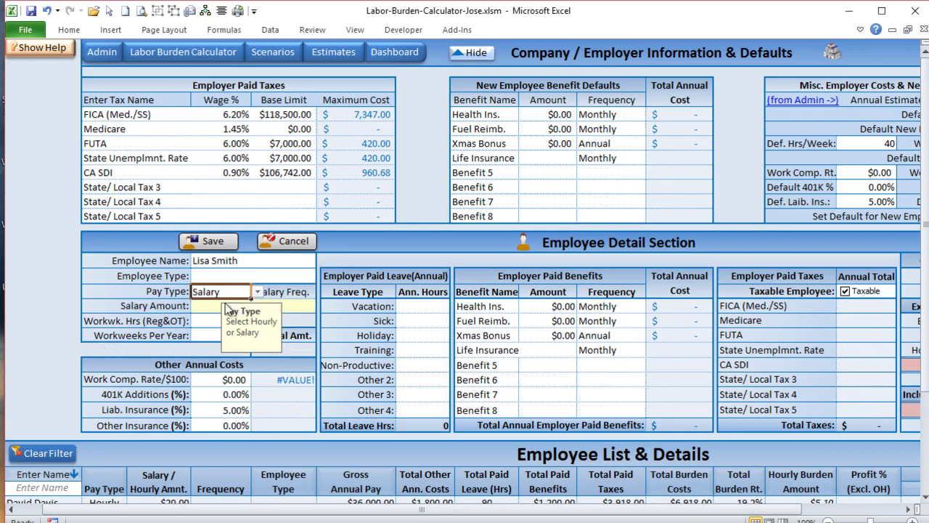
key("Return")
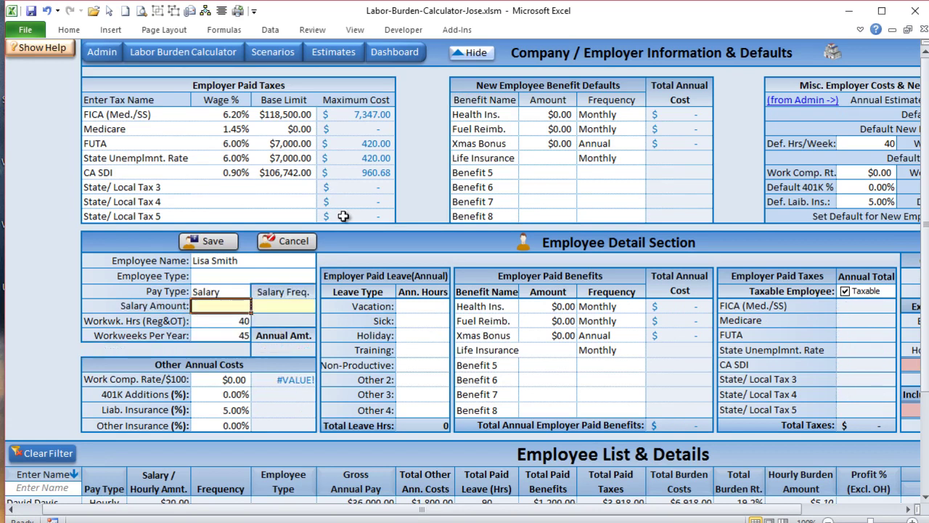
type("60000")
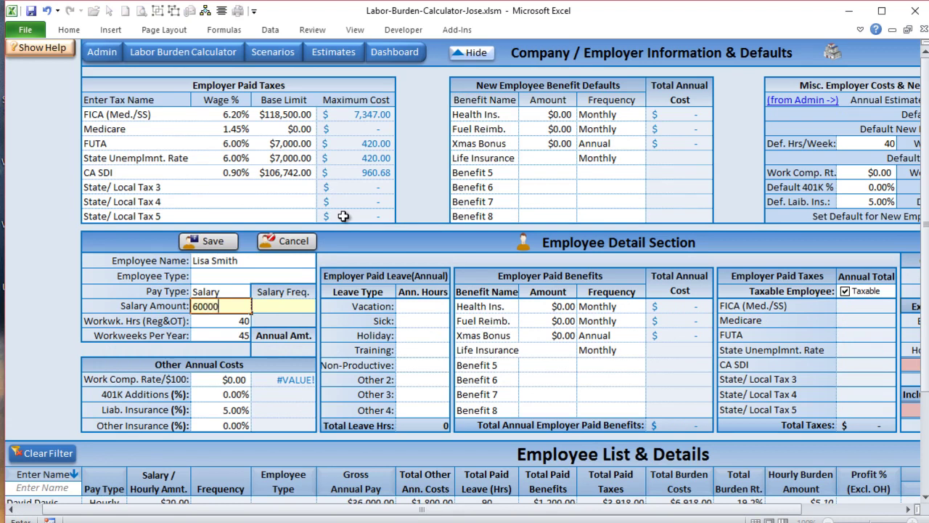
left_click(285, 314)
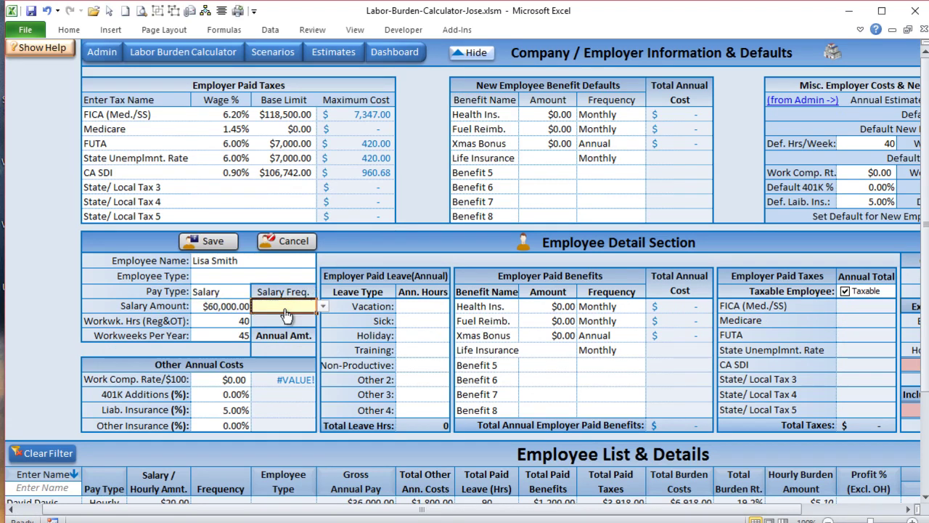
left_click(323, 306)
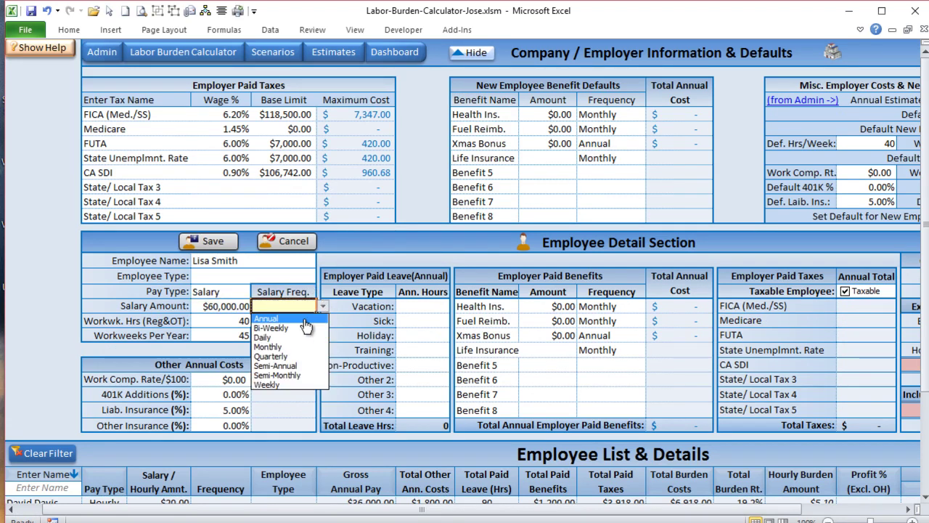
left_click(304, 319)
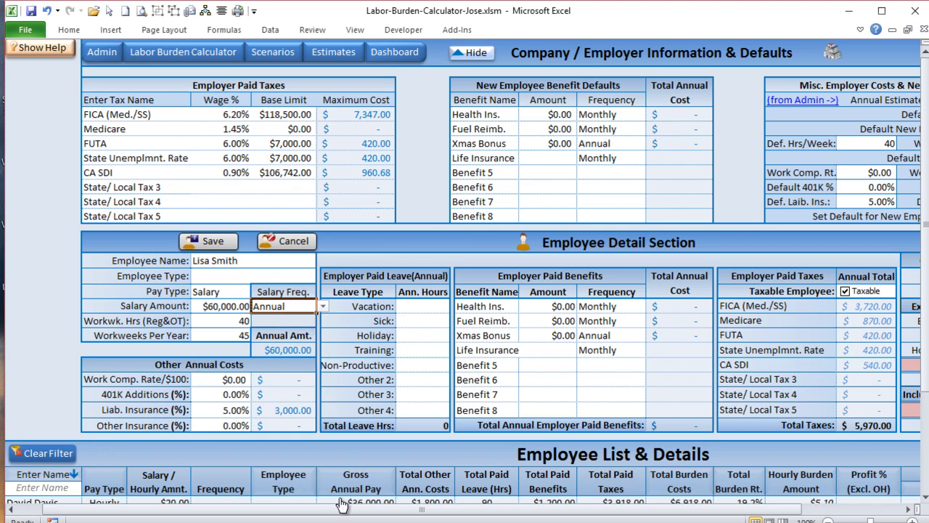
Give the employee 40 vacation hours and $150.00 monthly health insurance, then save the record.
left_click(439, 307)
type("40")
key("Return")
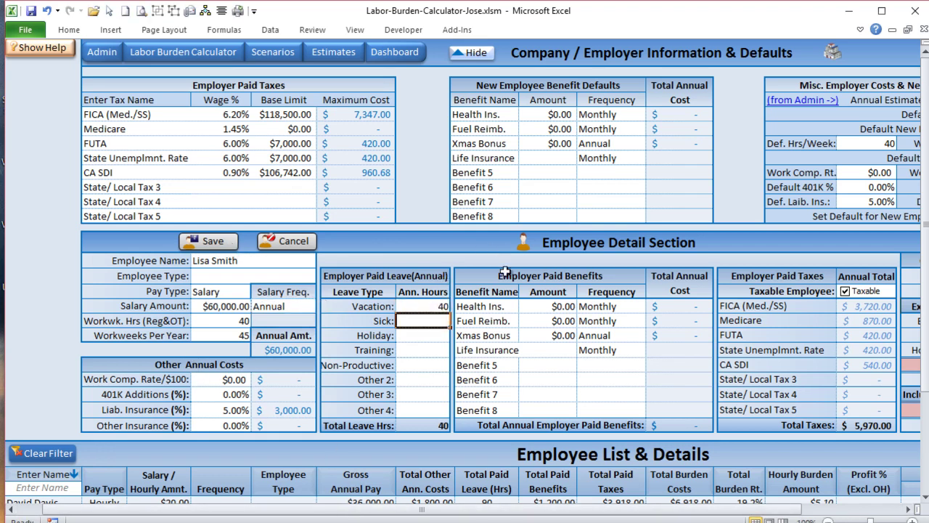
left_click(532, 304)
type("150")
key("Tab")
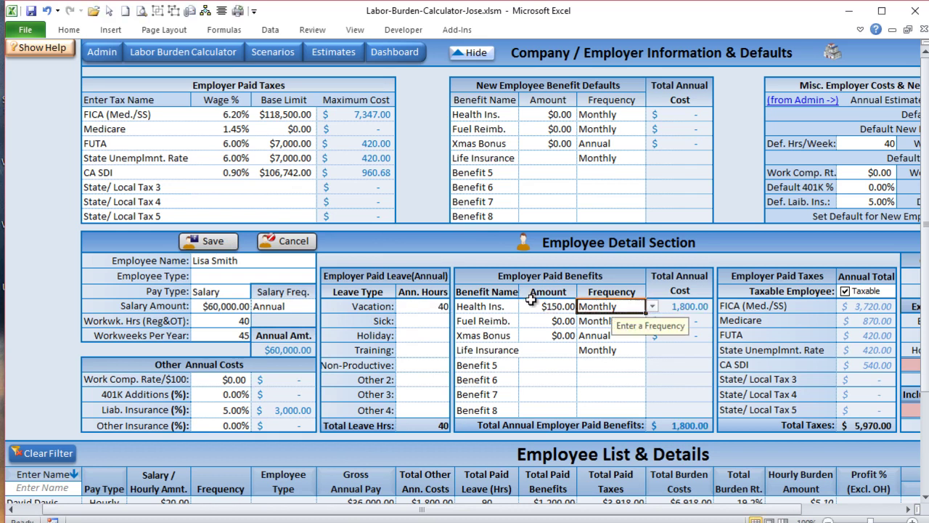
left_click(204, 241)
Set the salaried employee's regular billing rate to $75.00, yielding a 46.4% profit.
left_click_drag(479, 516, 695, 508)
scroll(718, 501, "up", 4)
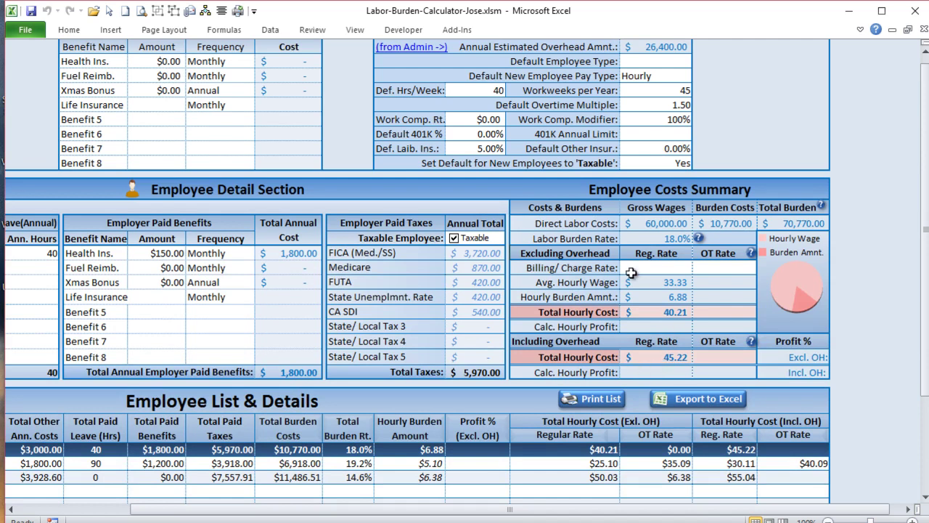
left_click(671, 268)
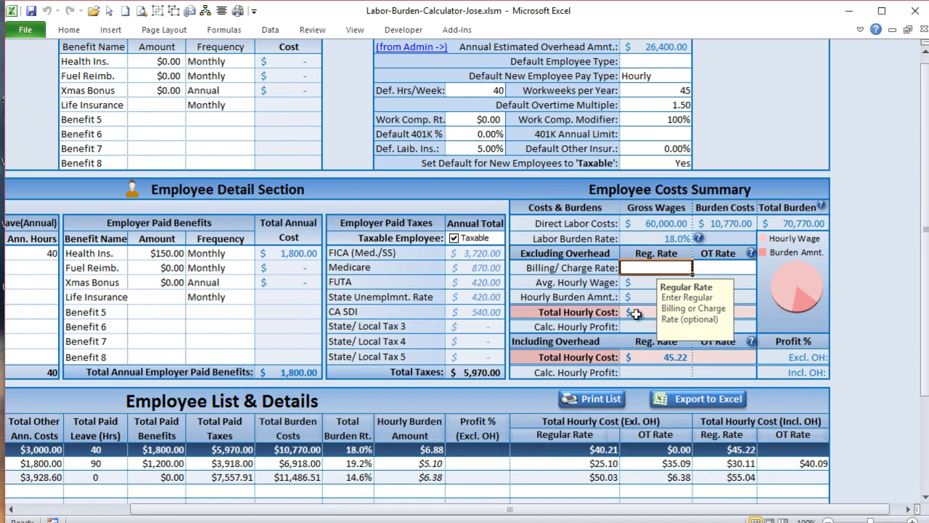
left_click(726, 268)
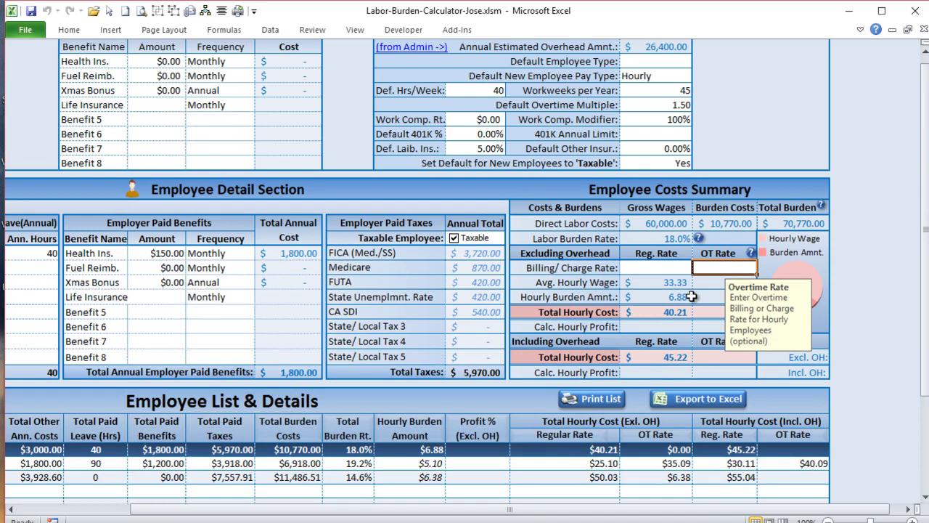
left_click(673, 267)
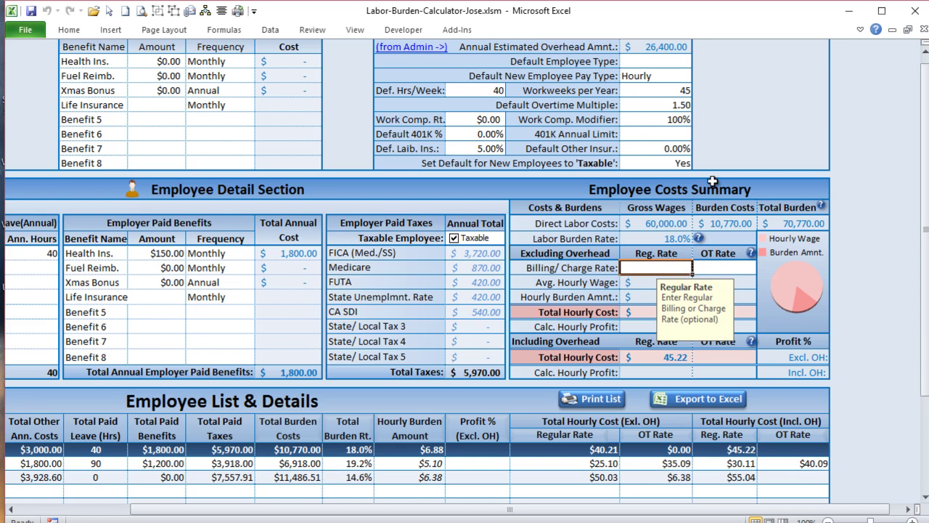
type("75")
key("Tab")
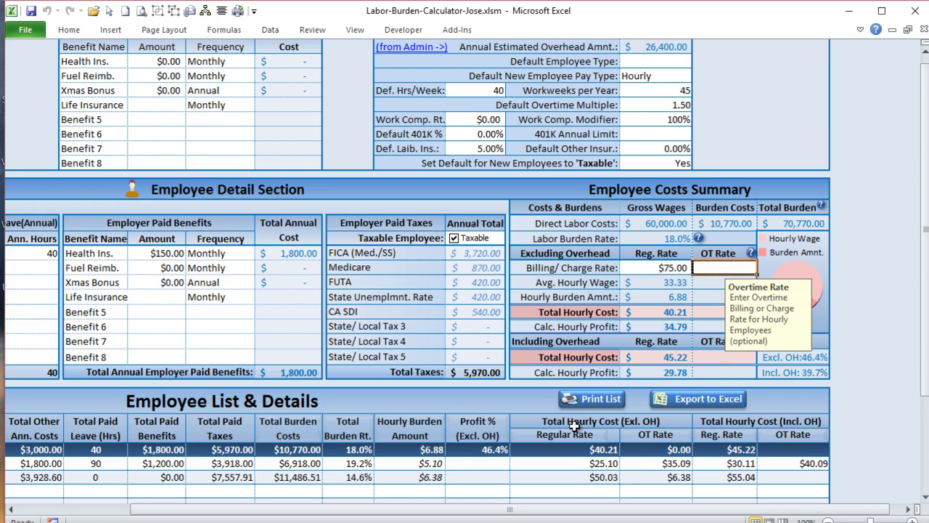
Review each employee's details in the list, then bring up the Estimates choices.
left_click_drag(462, 511, 317, 510)
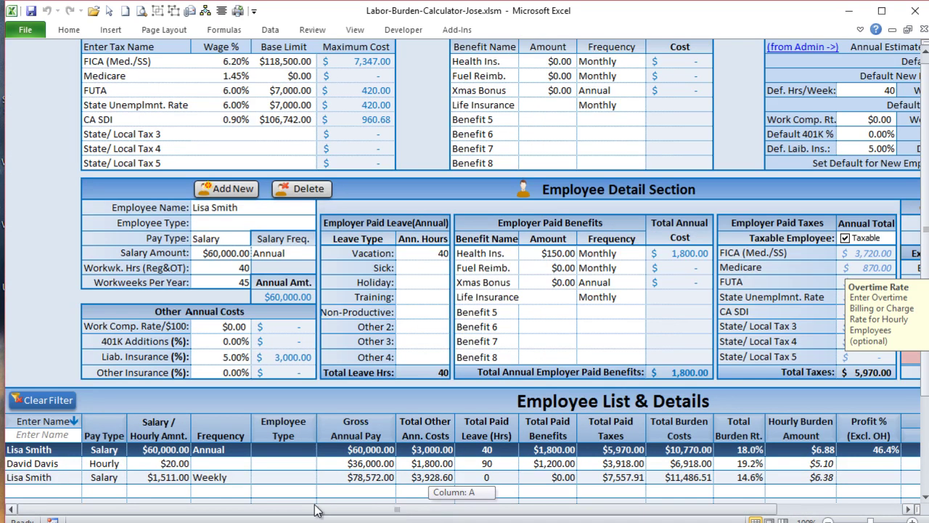
left_click(232, 463)
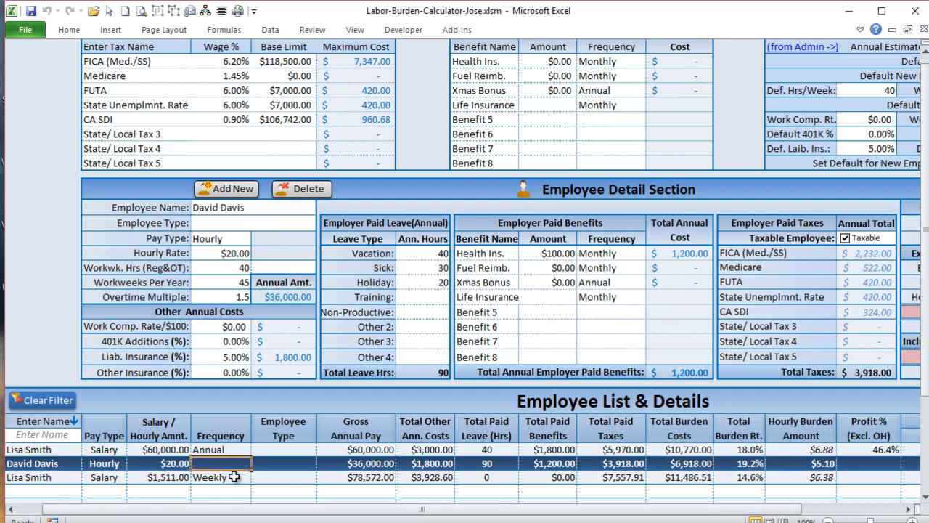
left_click(222, 477)
left_click(231, 450)
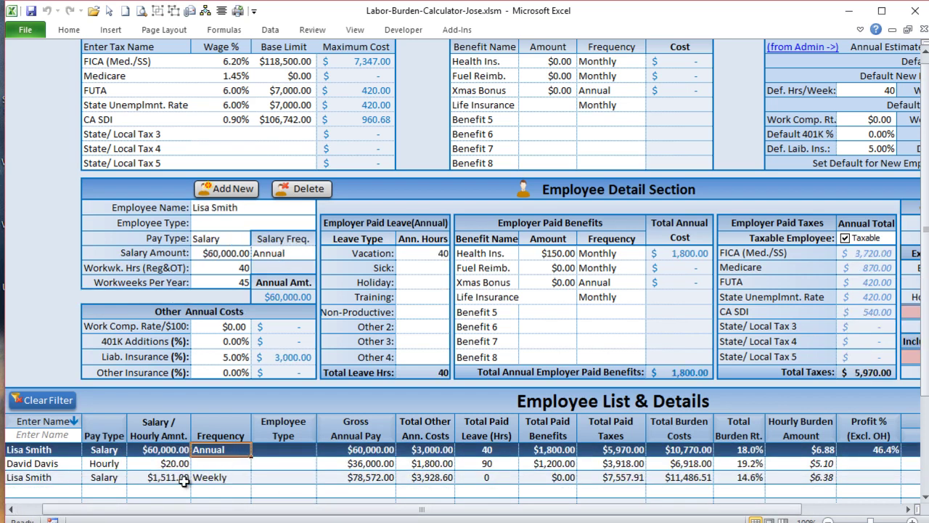
scroll(207, 339, "up", 1)
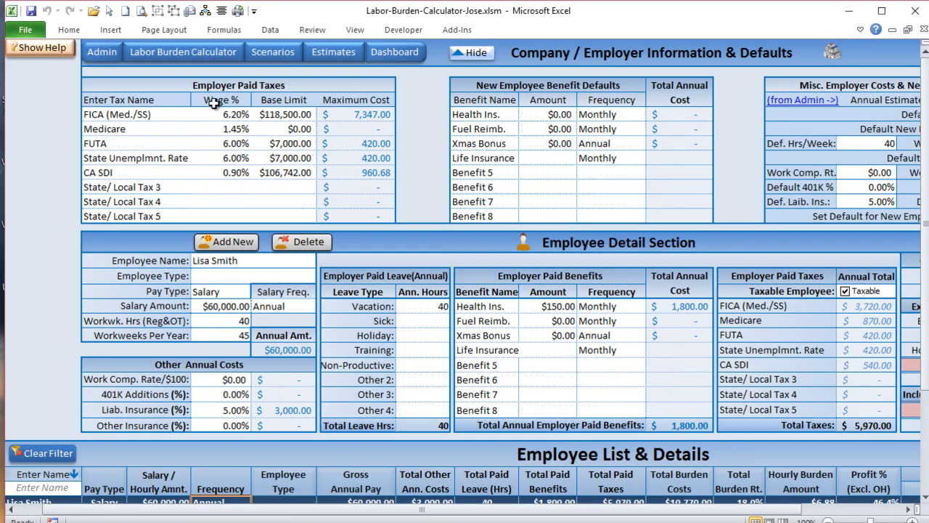
left_click(323, 57)
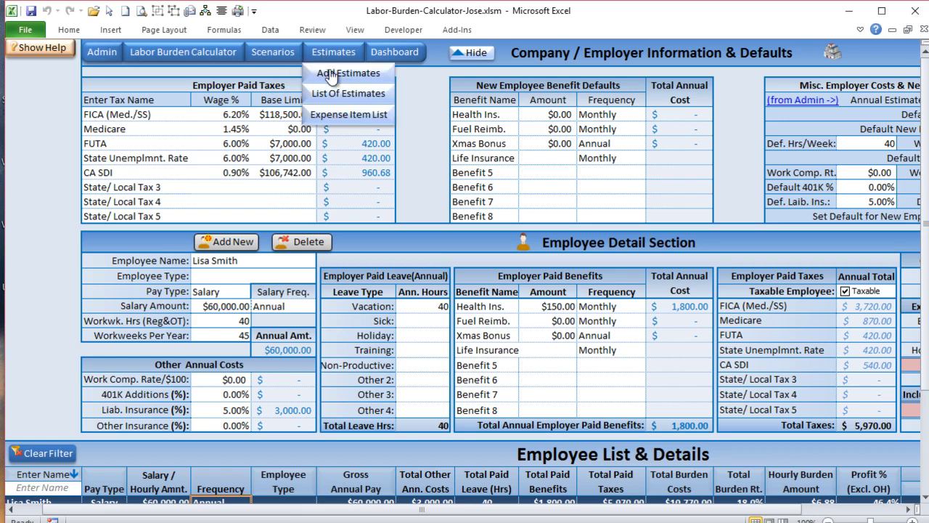
In the Job Expense List, rename the first item to Plumbing Supplies with type Plumbing.
left_click(337, 118)
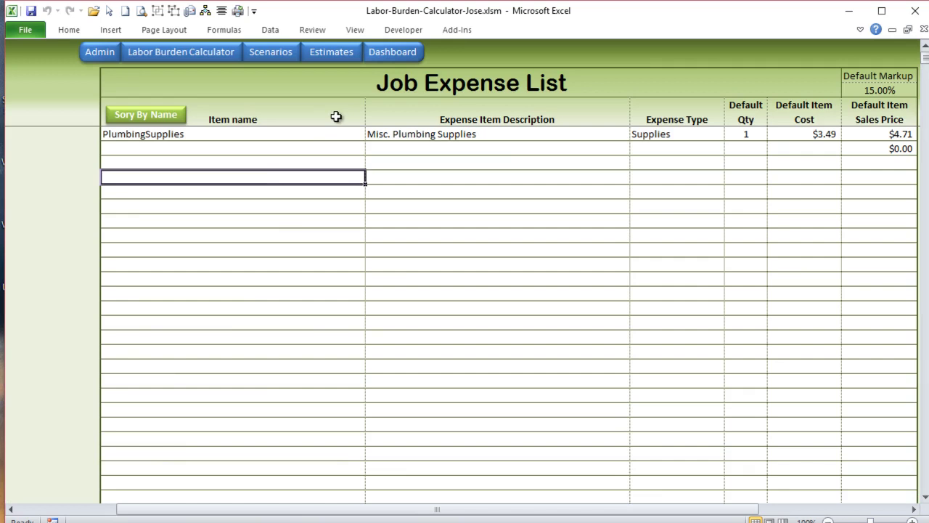
left_click(287, 148)
double_click(147, 133)
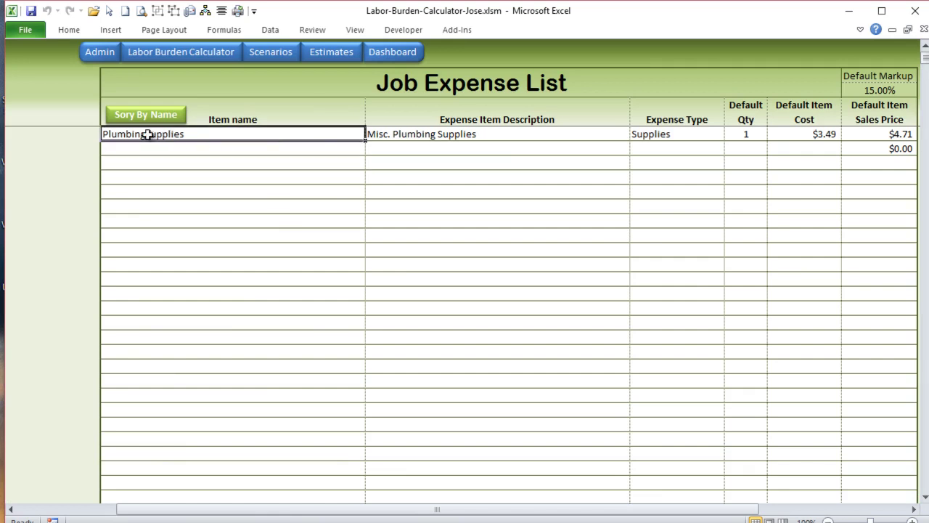
left_click(189, 146)
left_click(704, 135)
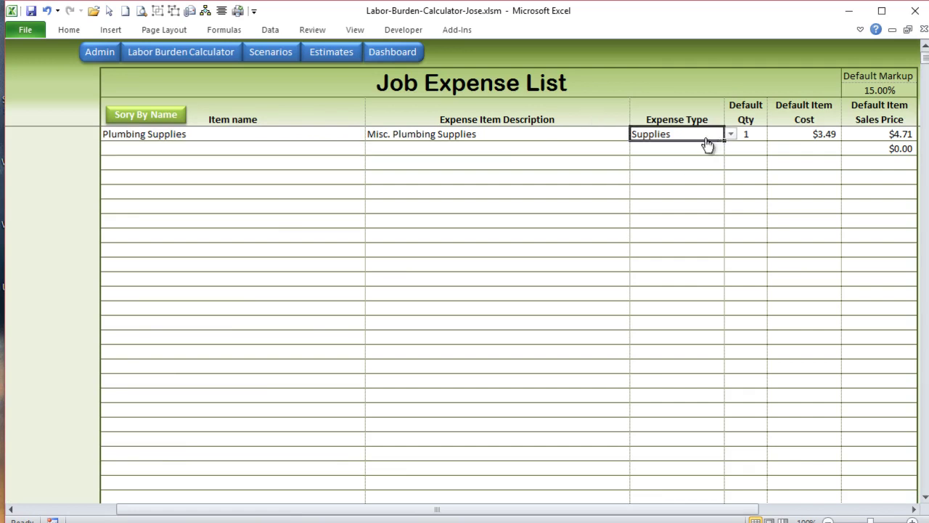
left_click(731, 132)
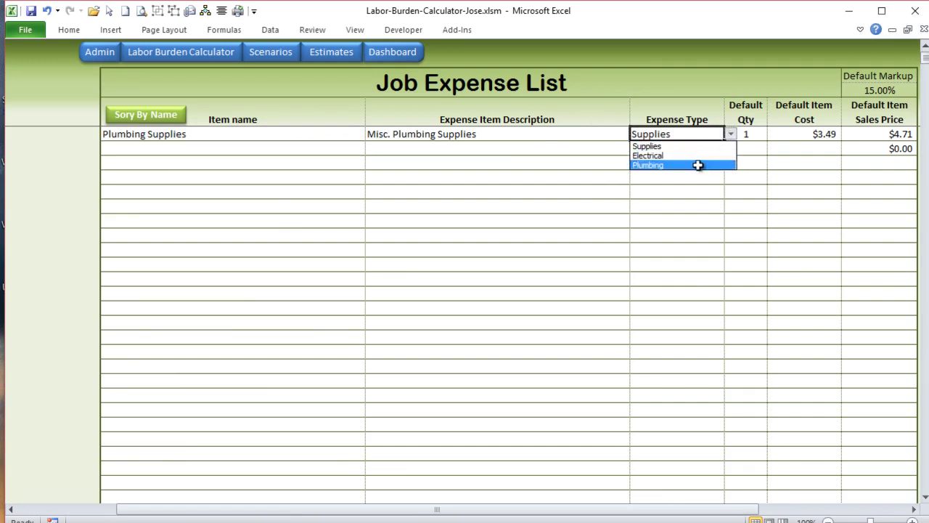
left_click(699, 165)
left_click(728, 135)
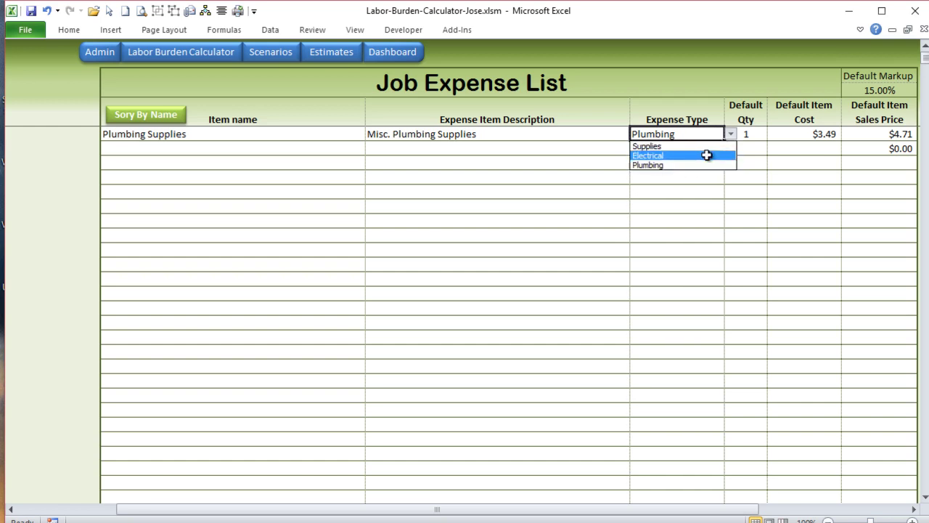
left_click(705, 134)
Add an Electrical item described as Misc Elect. Supplies, of type Electrical.
left_click(227, 152)
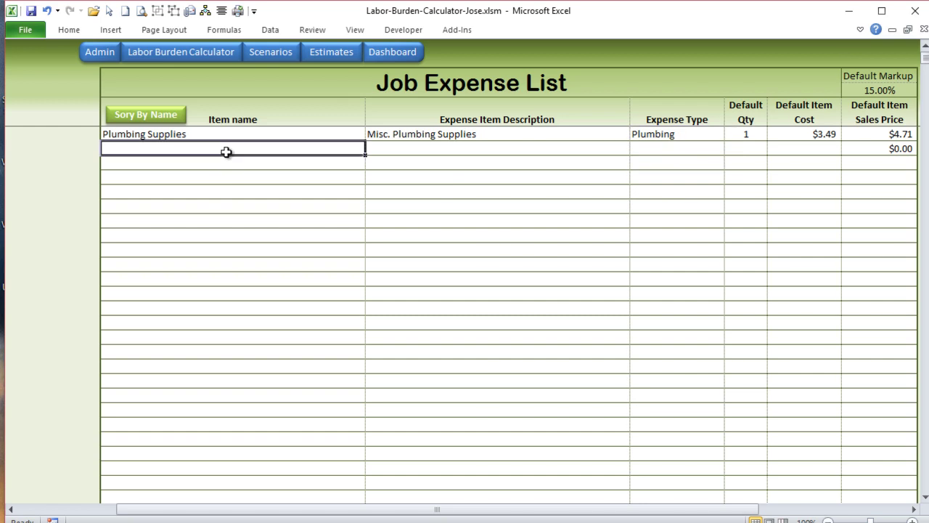
type("Electrical")
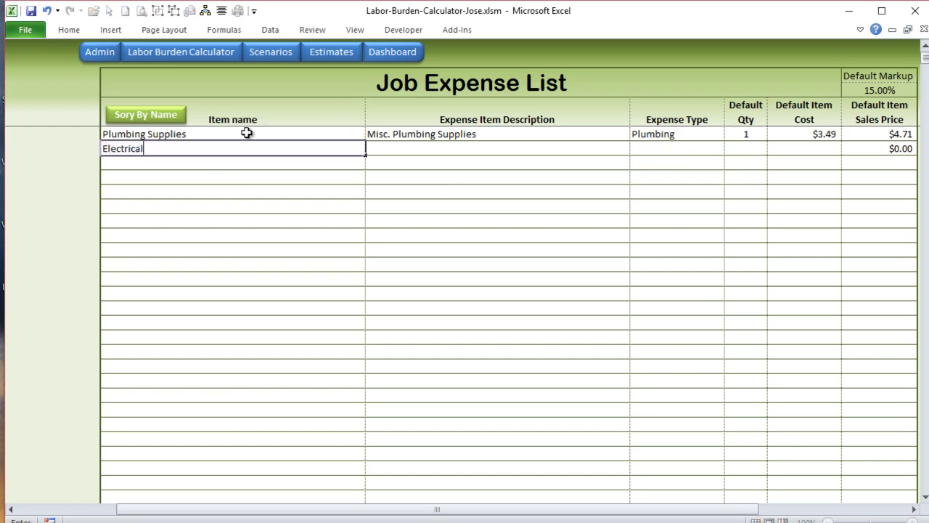
key("Tab")
type("Misc")
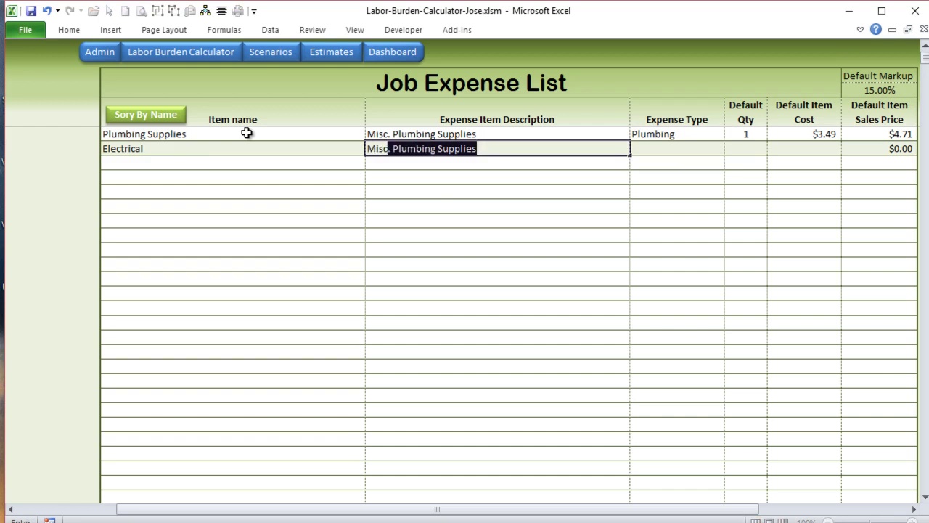
type(" Elect. Supplies")
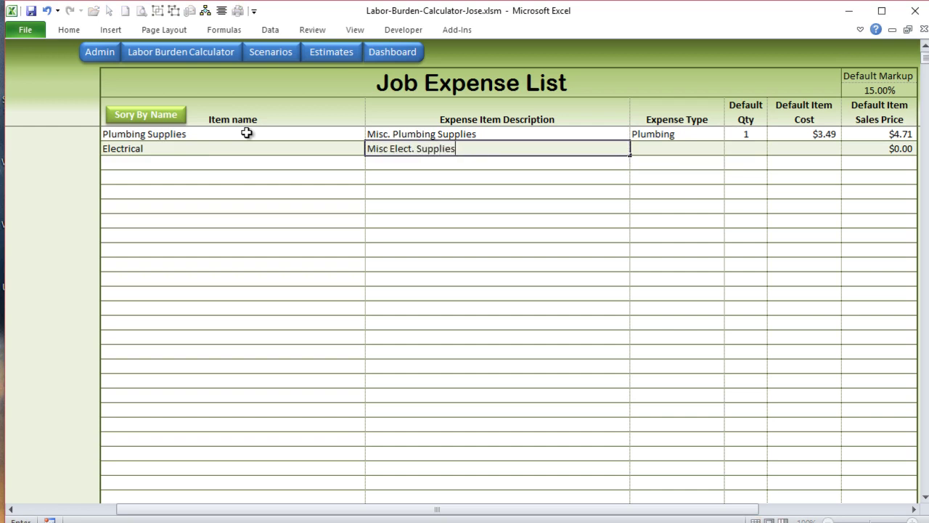
key("Tab")
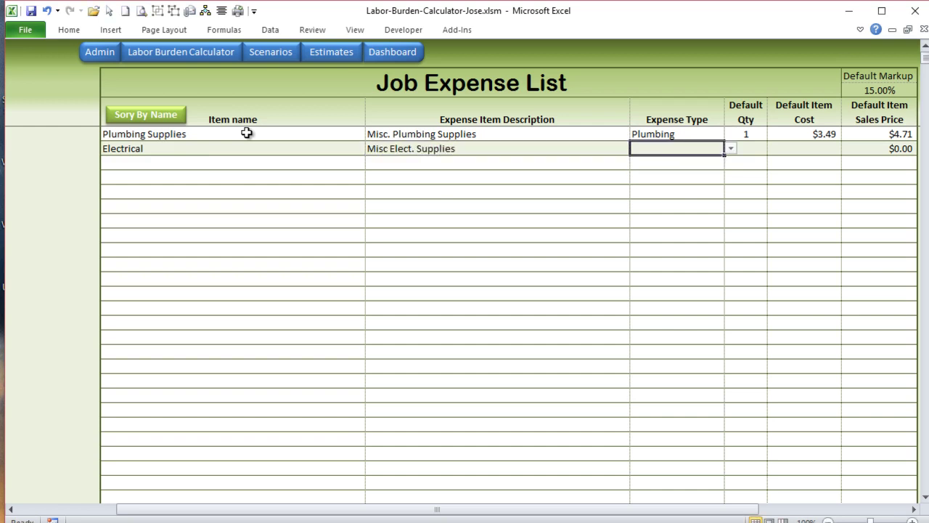
left_click(730, 148)
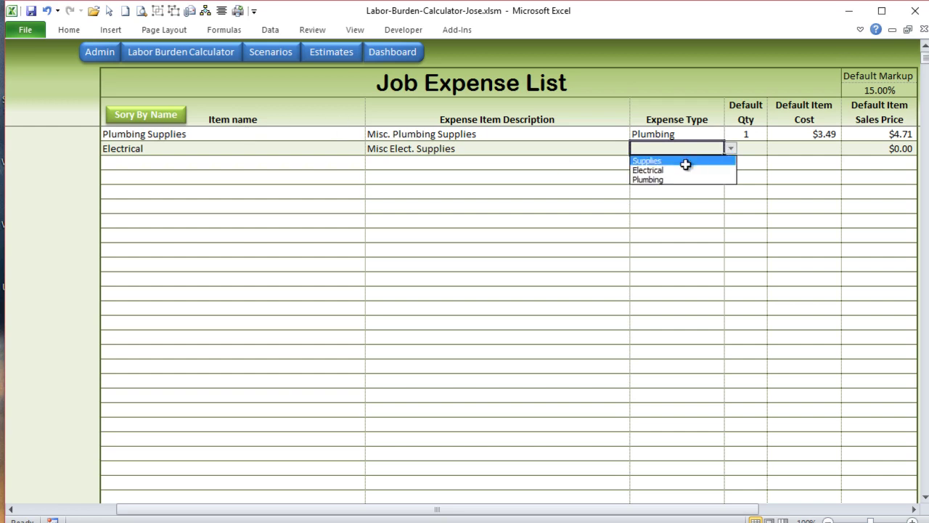
left_click(681, 169)
left_click(758, 146)
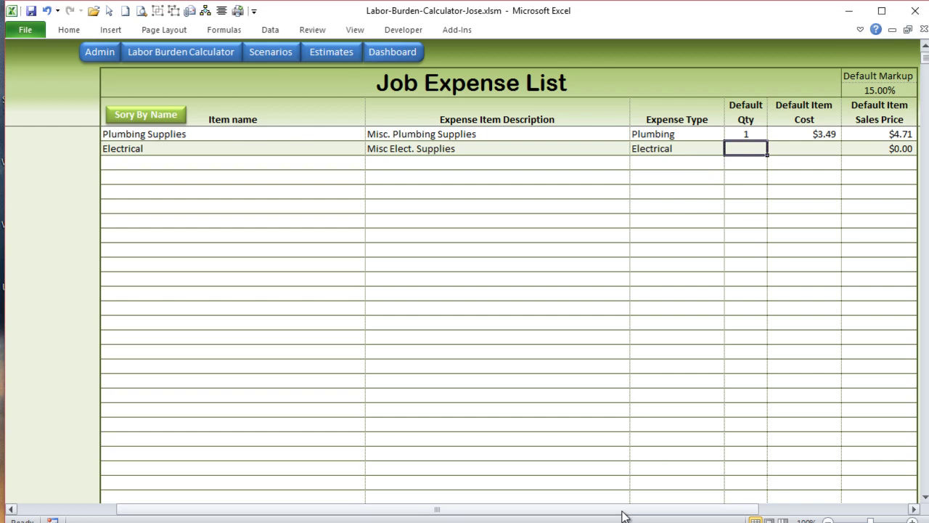
Enter a $100.00 default cost and $150.00 sales price for the Electrical item.
left_click_drag(622, 510, 654, 516)
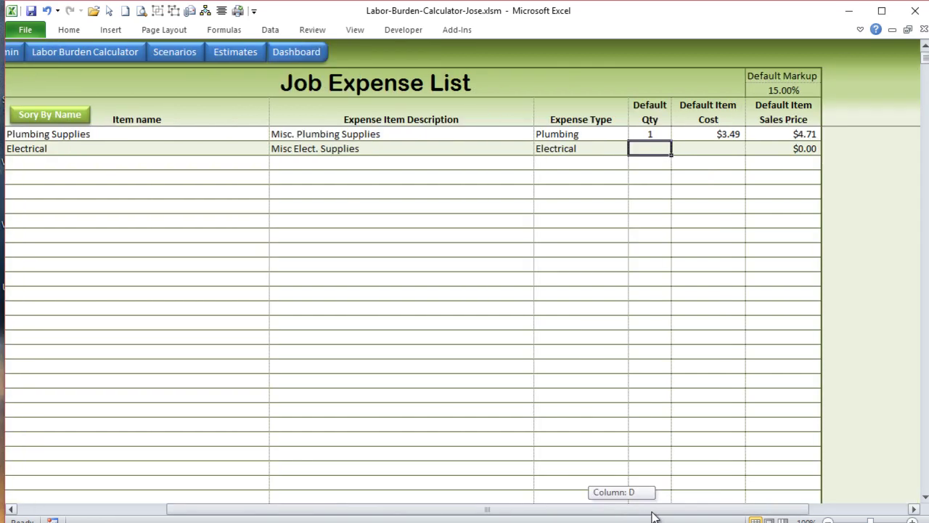
left_click_drag(652, 516, 653, 516)
left_click(715, 150)
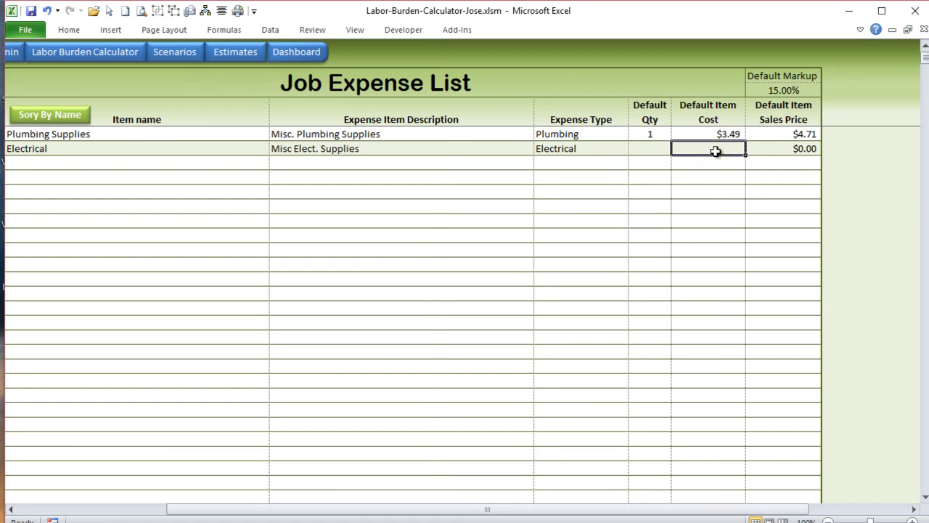
type("100")
key("Return")
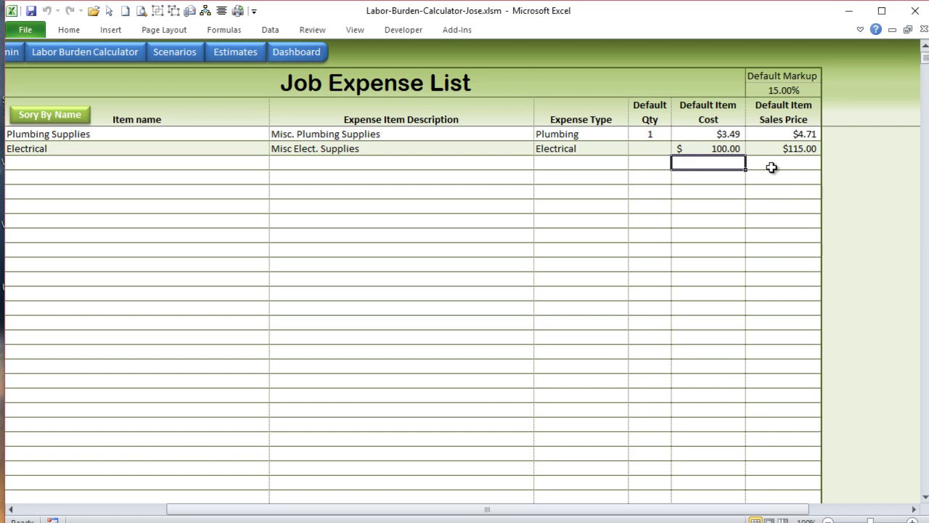
left_click(771, 147)
type("150")
key("Return")
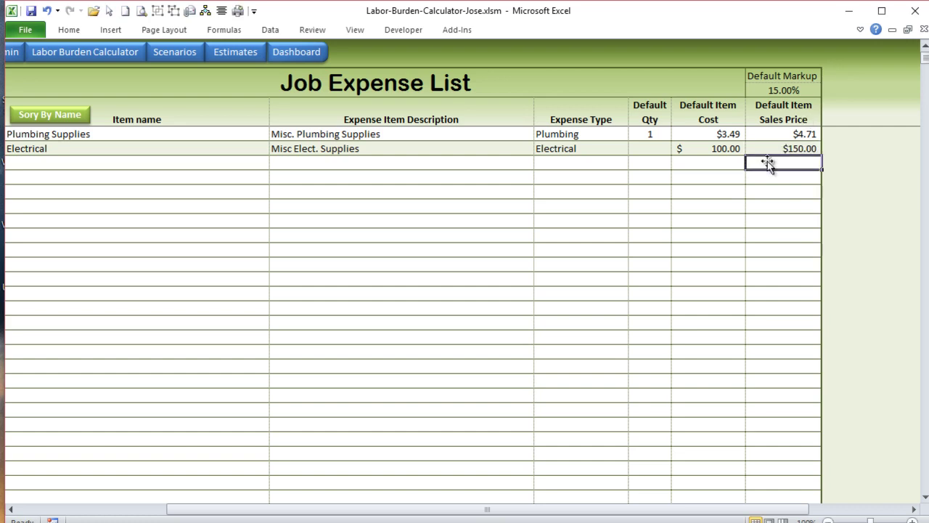
Change the Electrical default cost to $90.00, giving a $103.50 sales price.
left_click(725, 147)
type("90")
key("Return")
left_click(781, 148)
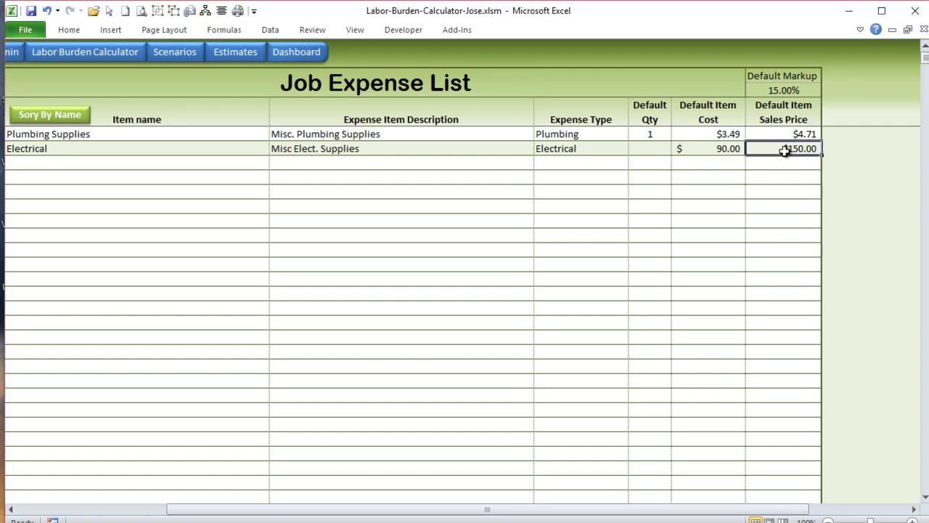
left_click(759, 189)
double_click(722, 149)
type("90")
key("Return")
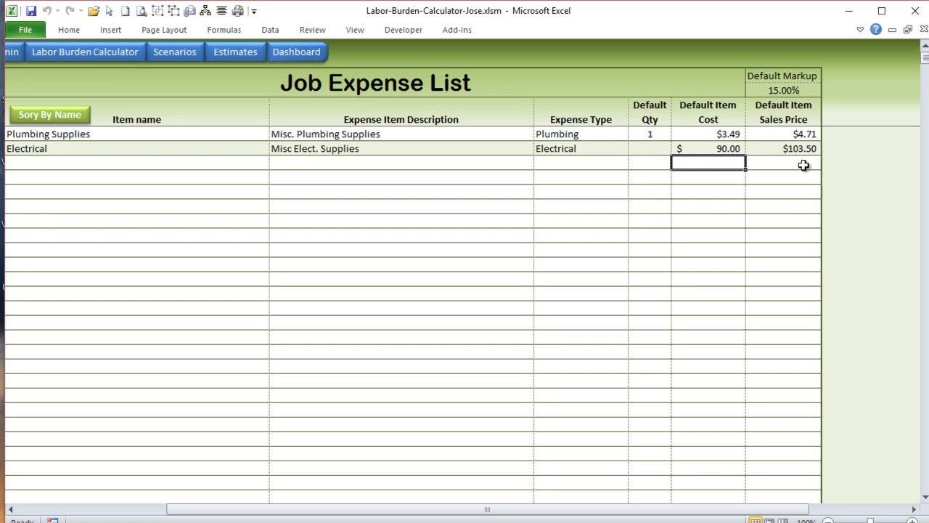
left_click_drag(718, 508, 577, 514)
Start a Paint expense item in row 3 described as Misc. Pain.
left_click(147, 162)
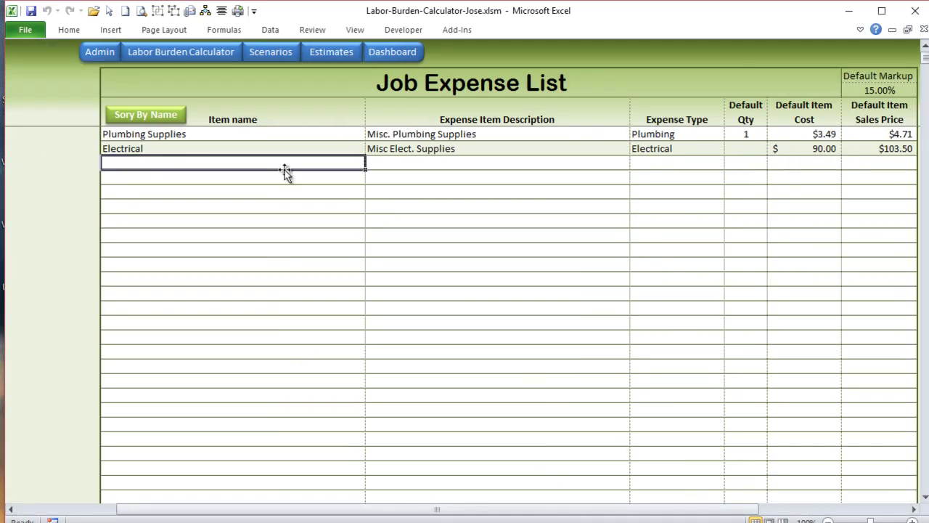
left_click(469, 164)
left_click(290, 166)
type("Paint")
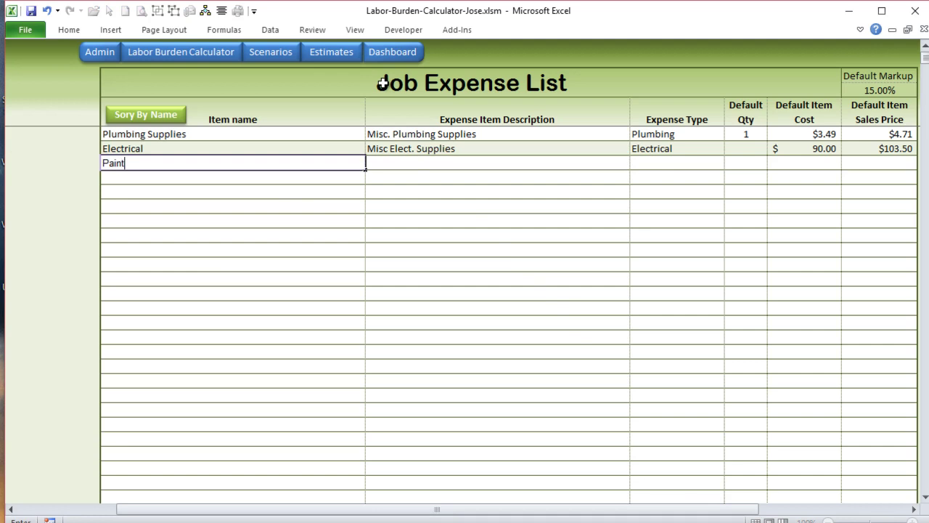
key("Tab")
type("Mis")
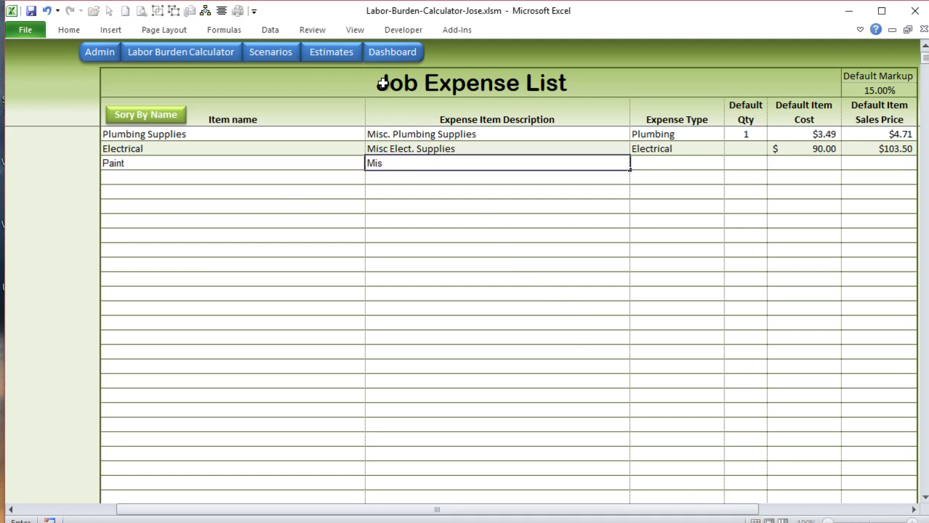
type("c. Pain")
key("Tab")
Set Paint's type to Supplies and its default cost to $50.00 ($57.50 sales).
left_click(730, 163)
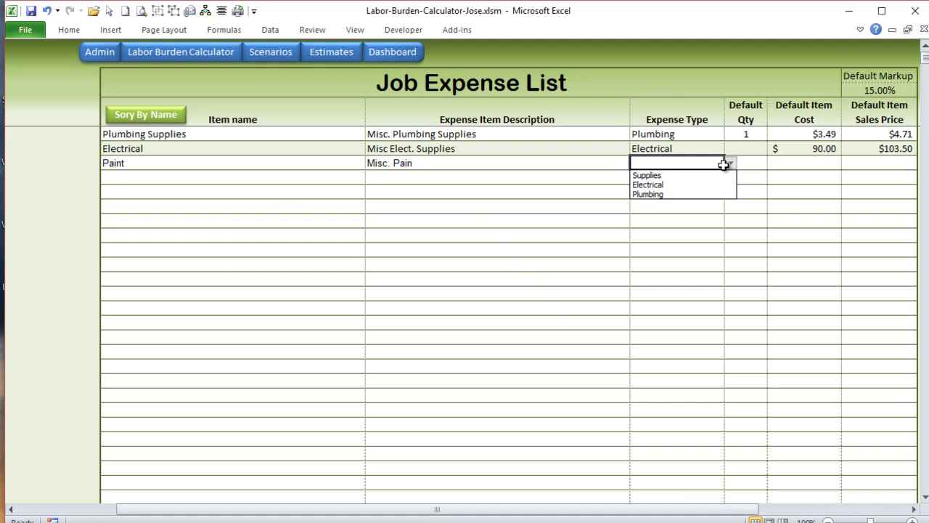
left_click(704, 176)
left_click(776, 163)
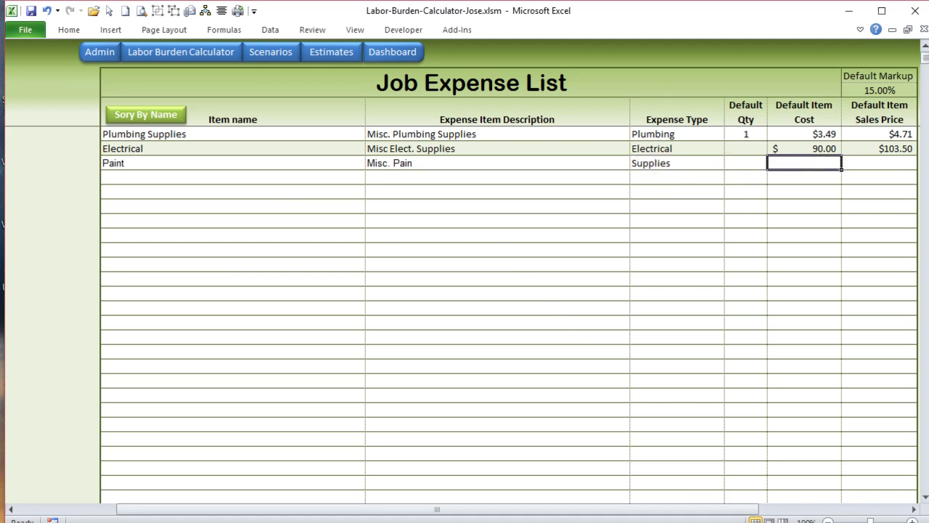
type("50")
key("Return")
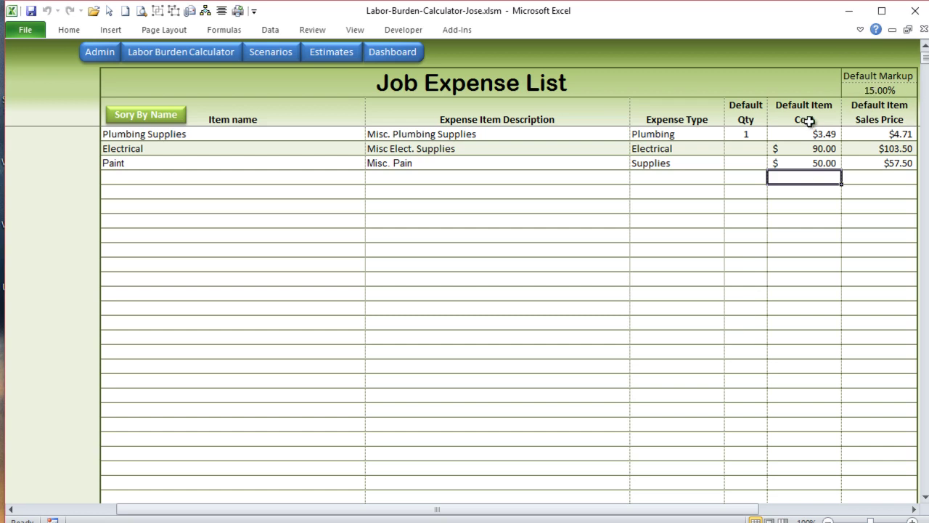
left_click_drag(616, 510, 552, 507)
right_click(201, 152)
key("Escape")
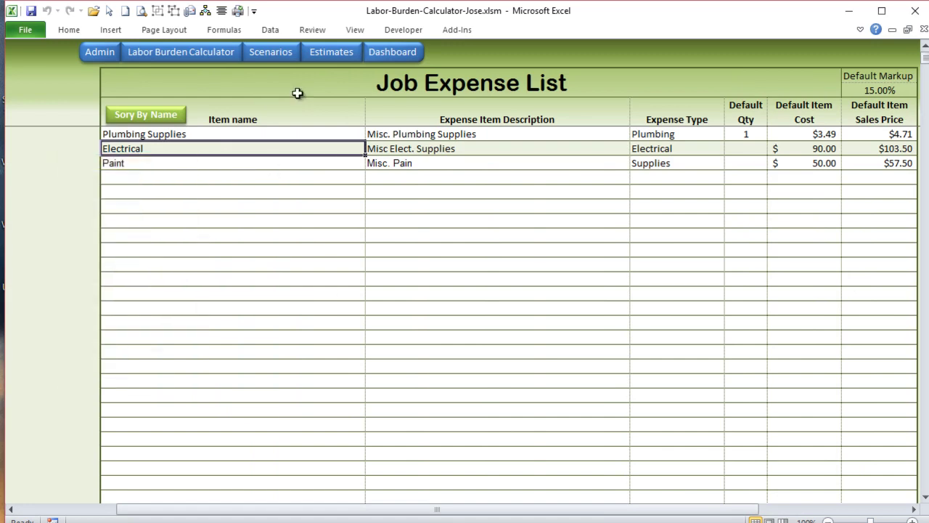
Create estimate #1 via Estimates > Add Estimates, named Test Estimate with details 'Details Notes'.
left_click(327, 54)
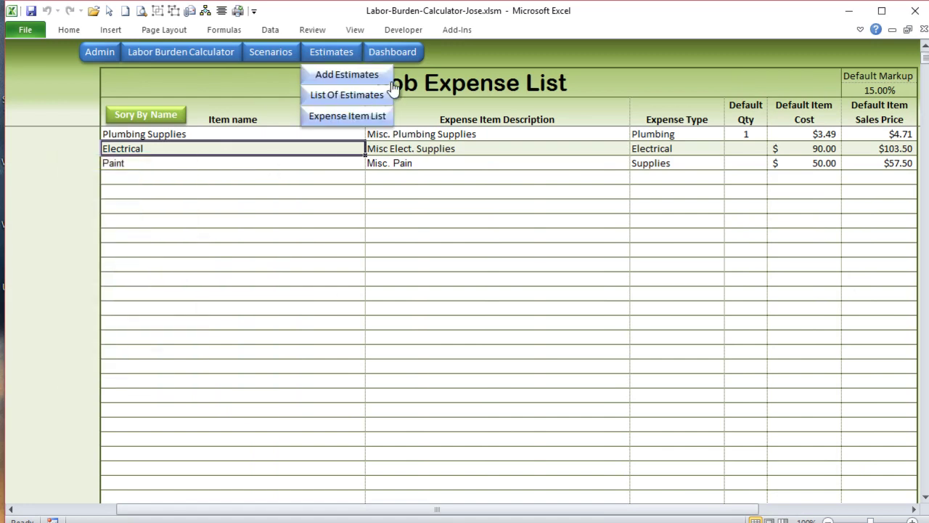
left_click(347, 75)
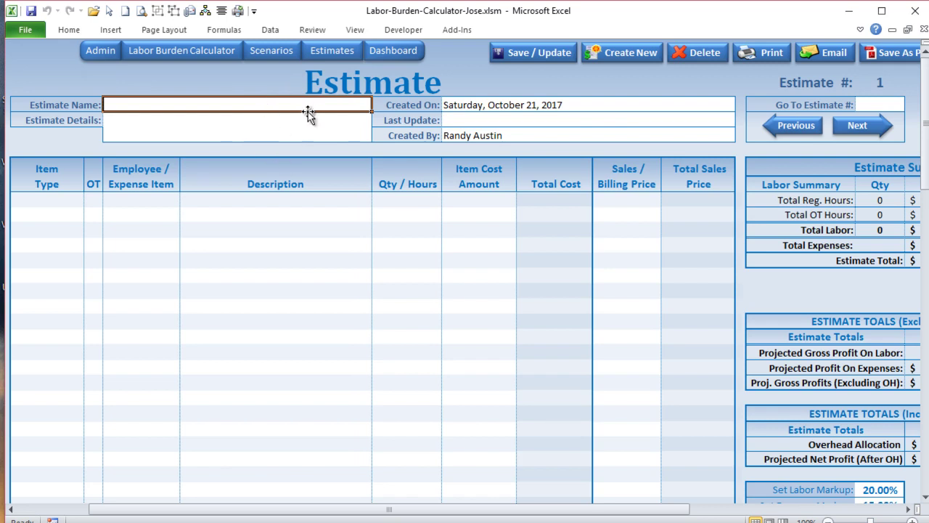
type("Test Estimate")
key("Return")
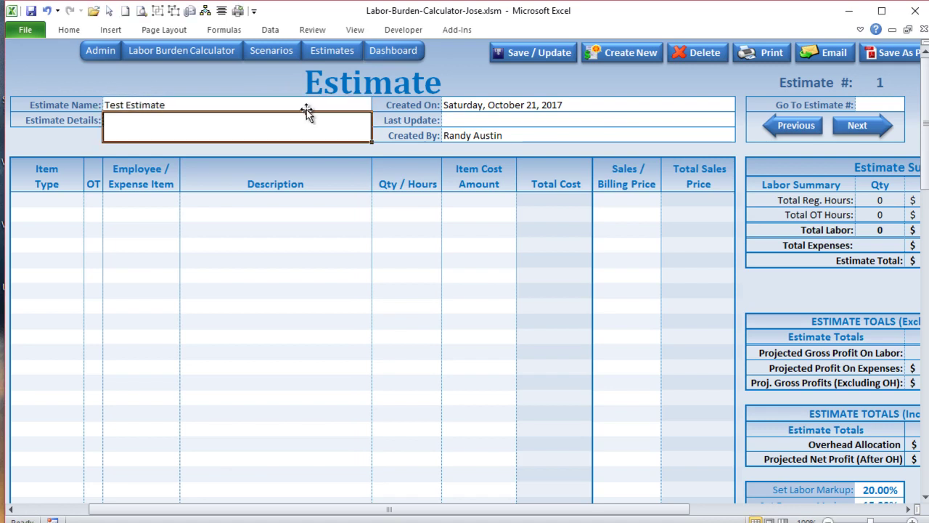
type("Details Notes")
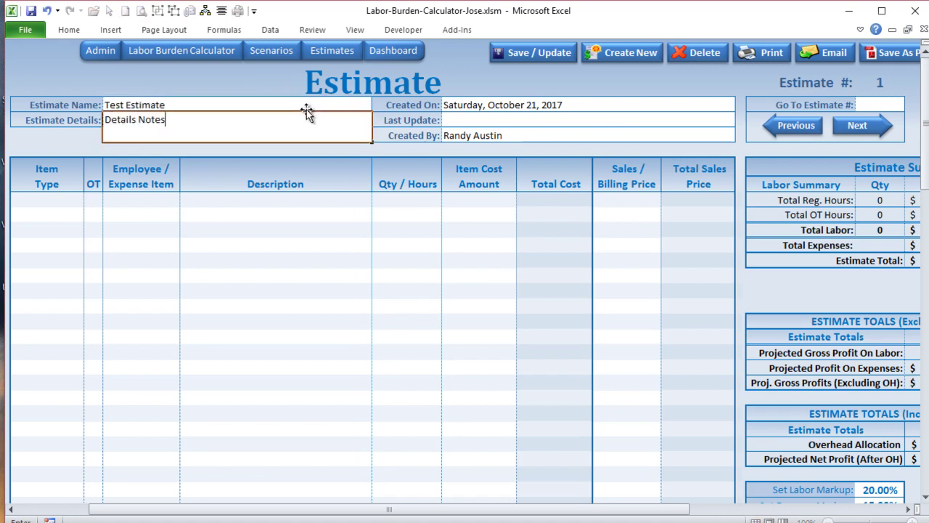
key("Return")
Make line one a Labor item for the first employee with 10 hours ($500.30 cost, $600.40 sales).
left_click(55, 198)
left_click(89, 200)
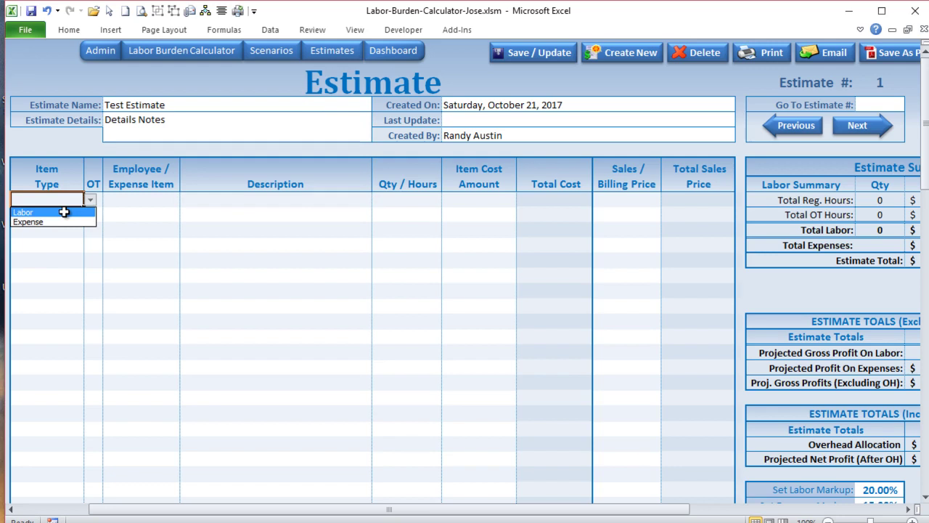
left_click(64, 211)
left_click(152, 198)
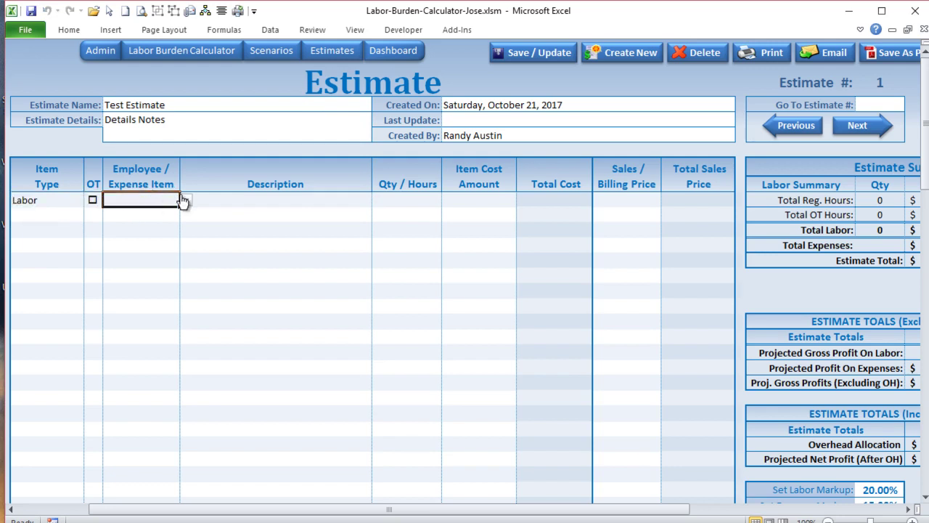
left_click(186, 201)
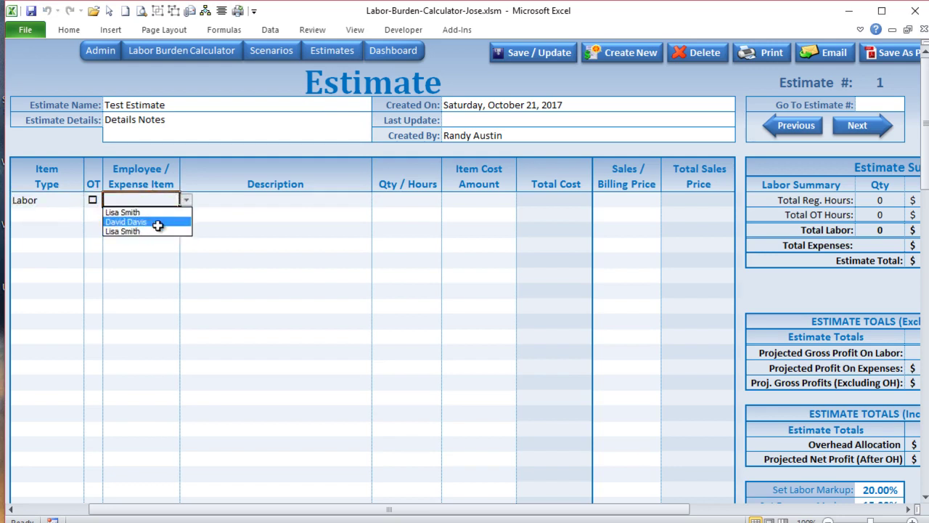
left_click(155, 213)
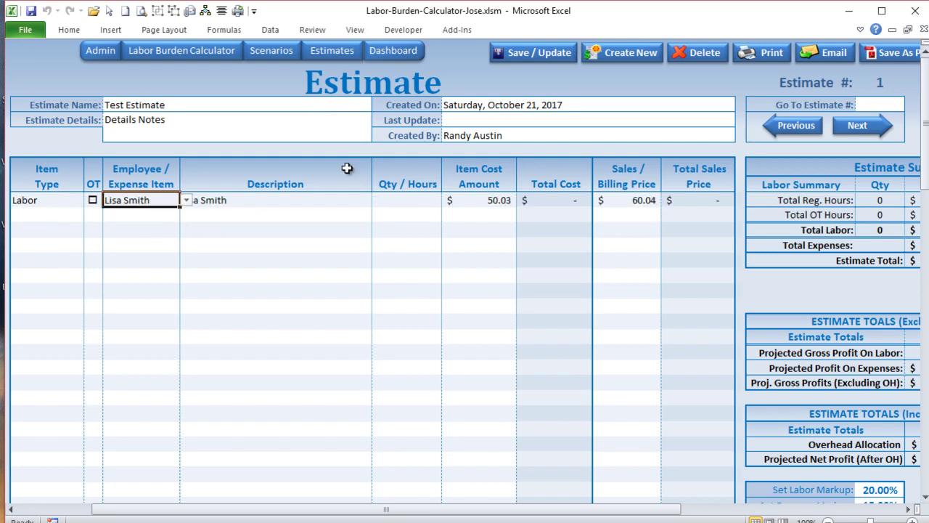
left_click(398, 200)
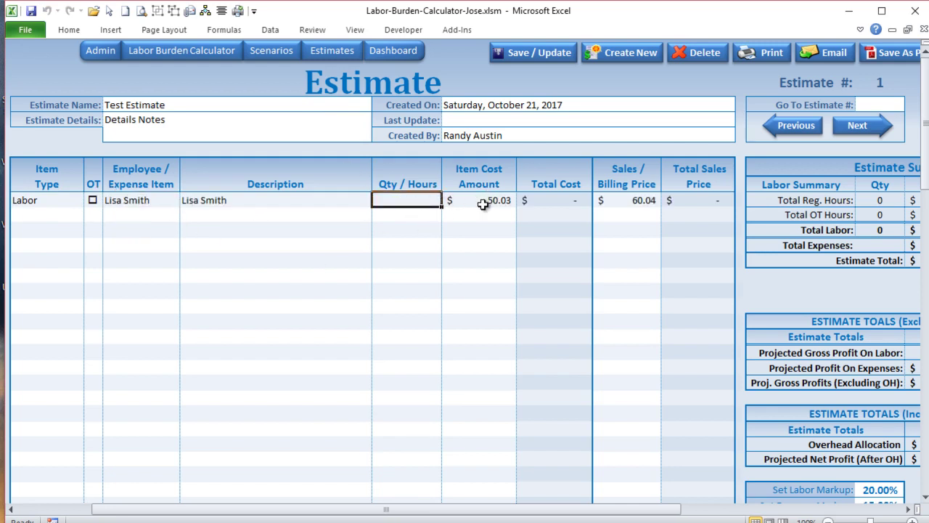
type("1")
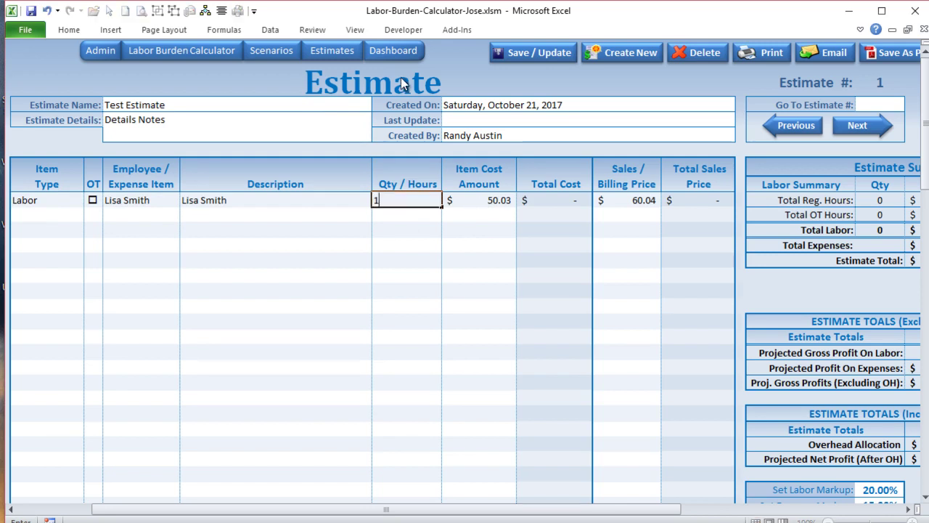
type("0")
key("Tab")
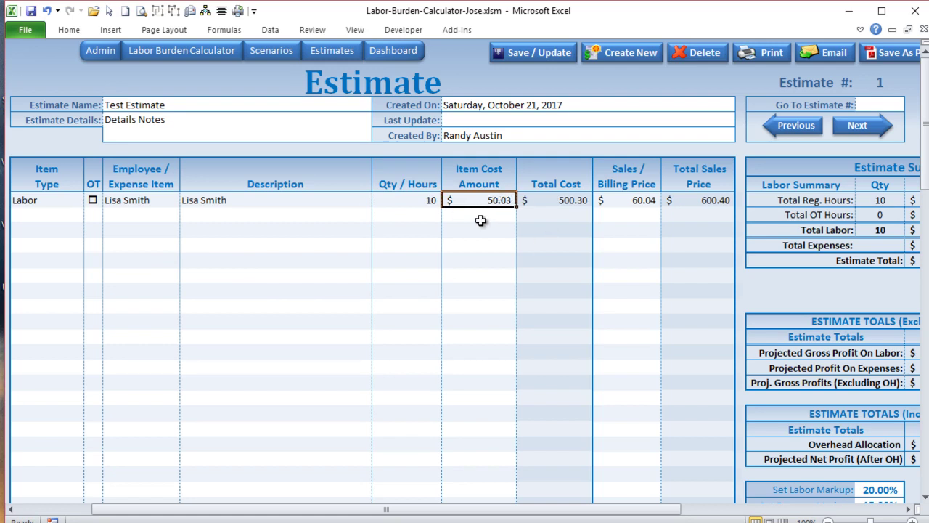
key("Left")
Make line two a Labor item for the second employee with 10 hours.
left_click(33, 214)
left_click(91, 217)
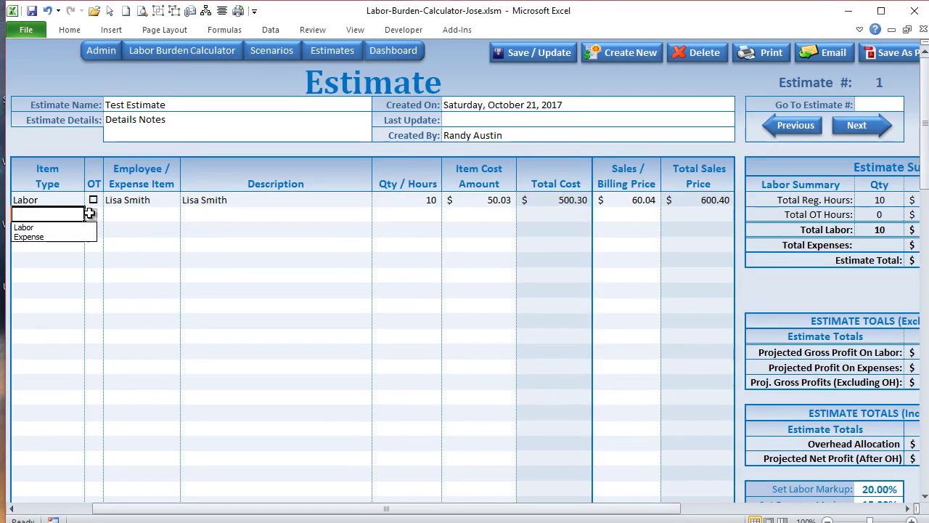
left_click(72, 225)
left_click(132, 217)
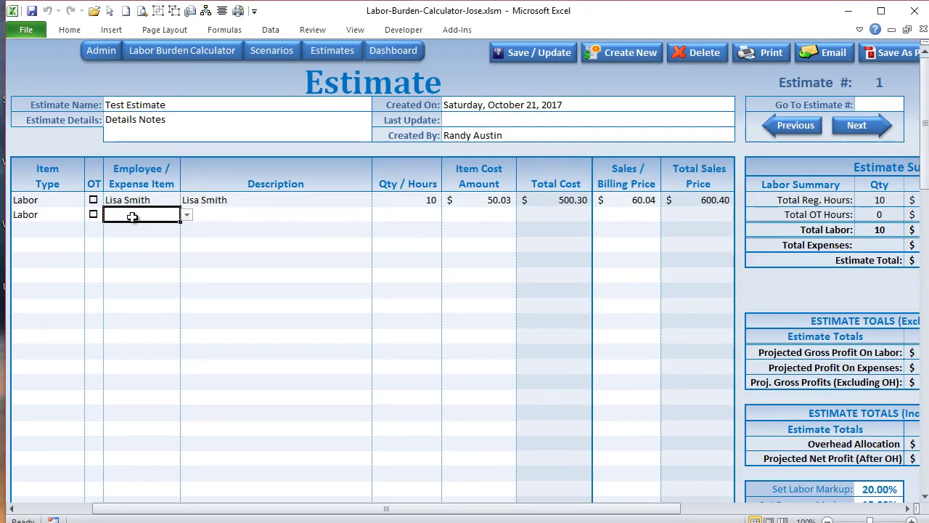
left_click(186, 215)
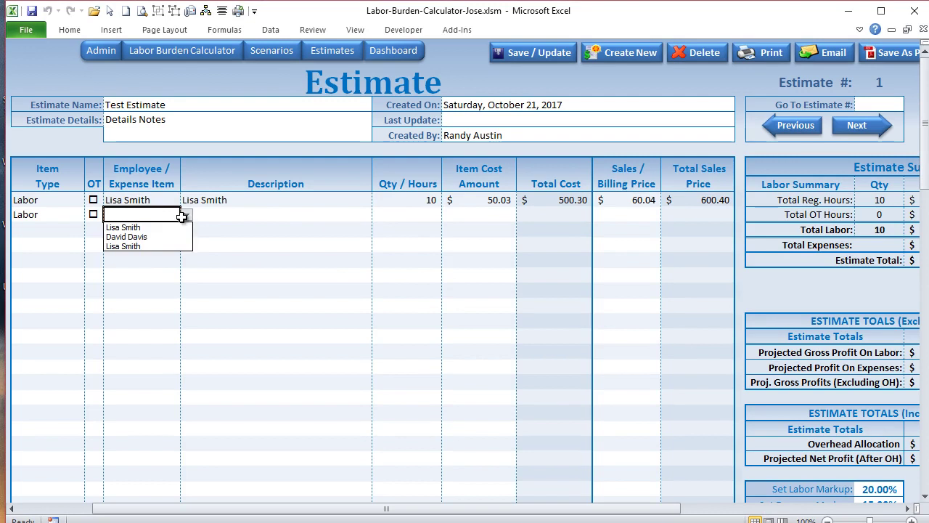
left_click(152, 238)
left_click(407, 216)
type("10")
key("Return")
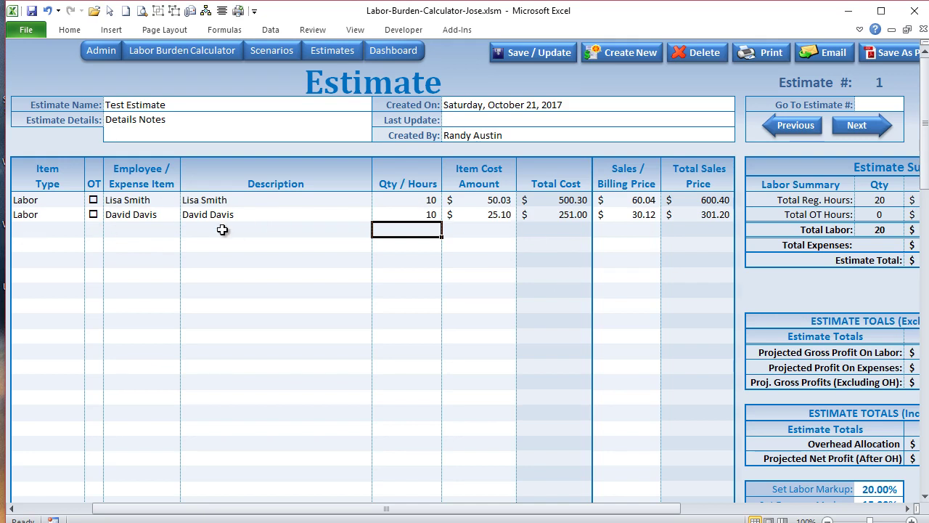
Tick the OT box on line two, then untick it to keep regular hours.
left_click(94, 215)
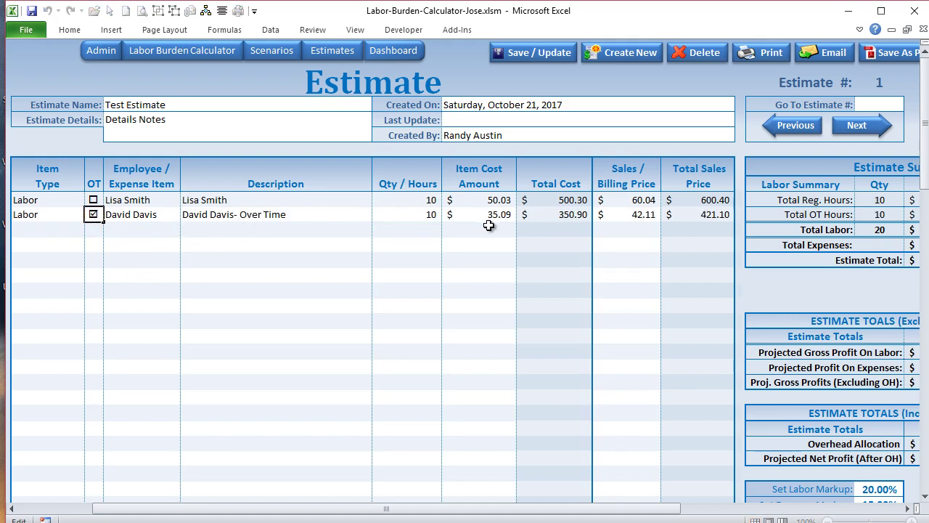
left_click(192, 231)
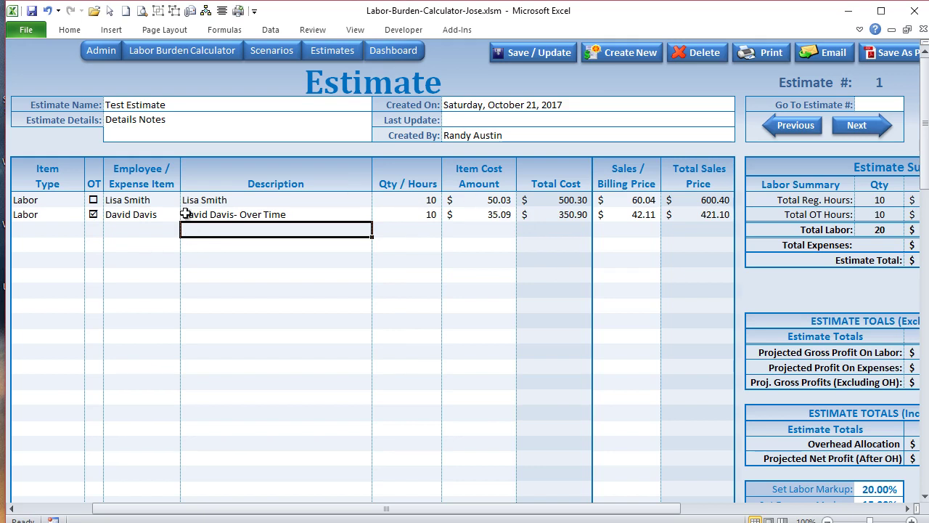
left_click(95, 215)
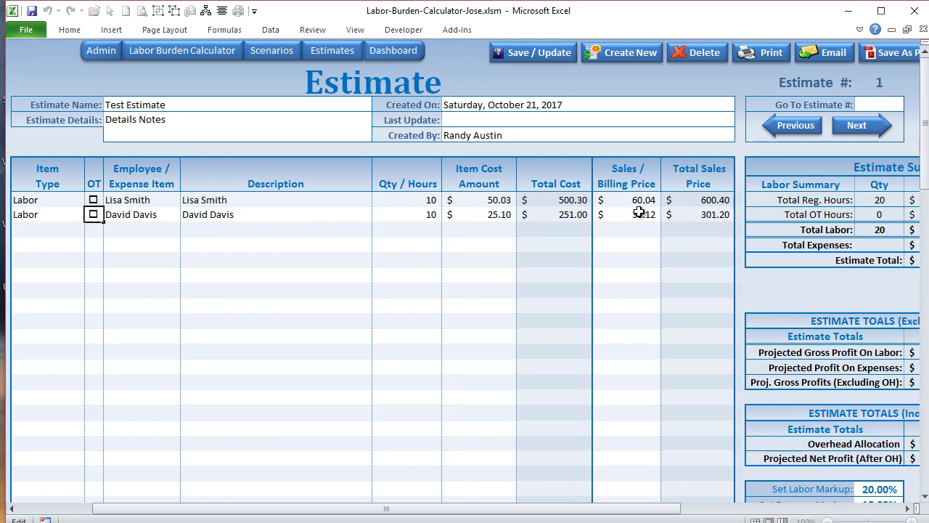
Scroll from the labor markup cell back to column A to show the Estimate header and item rows.
left_click_drag(662, 513, 726, 513)
scroll(711, 449, "down", 3)
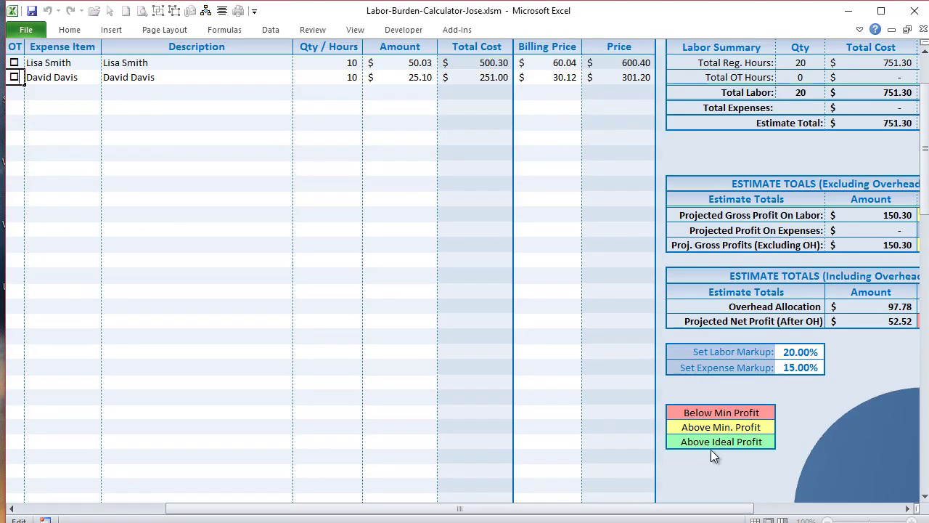
left_click(800, 348)
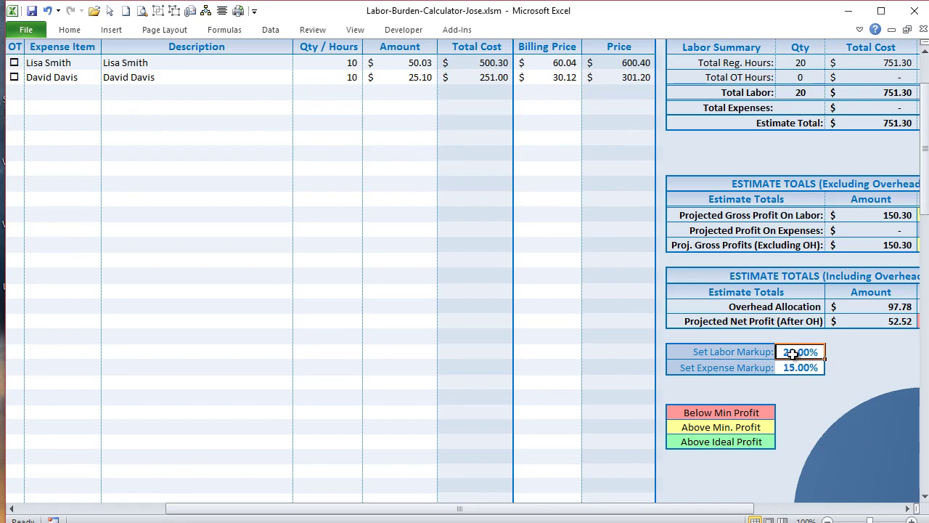
left_click_drag(736, 511, 592, 510)
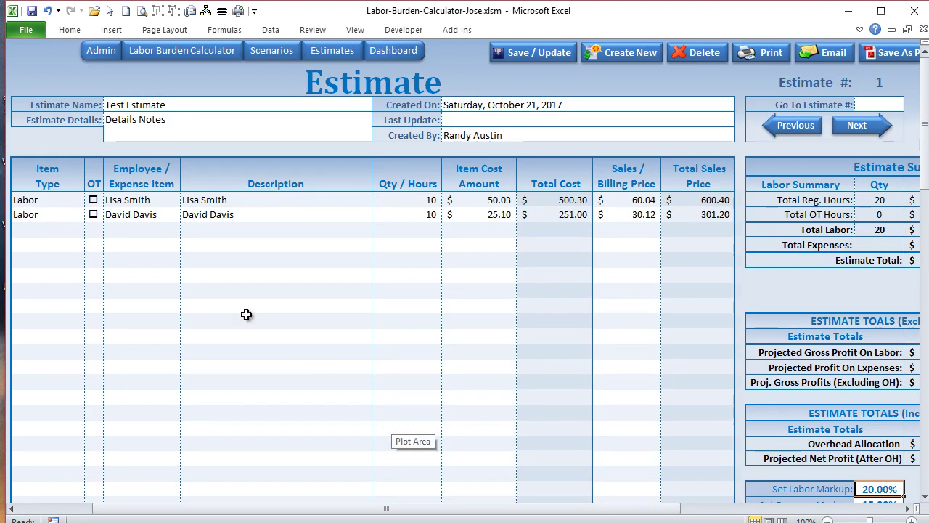
Add a new Expense line for Plumbing Supplies below the labor rows.
left_click(58, 231)
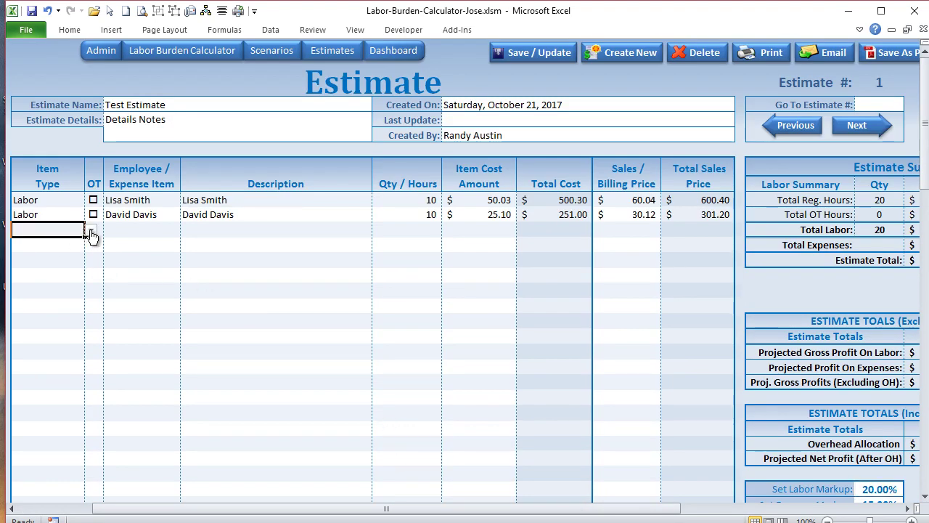
left_click(92, 230)
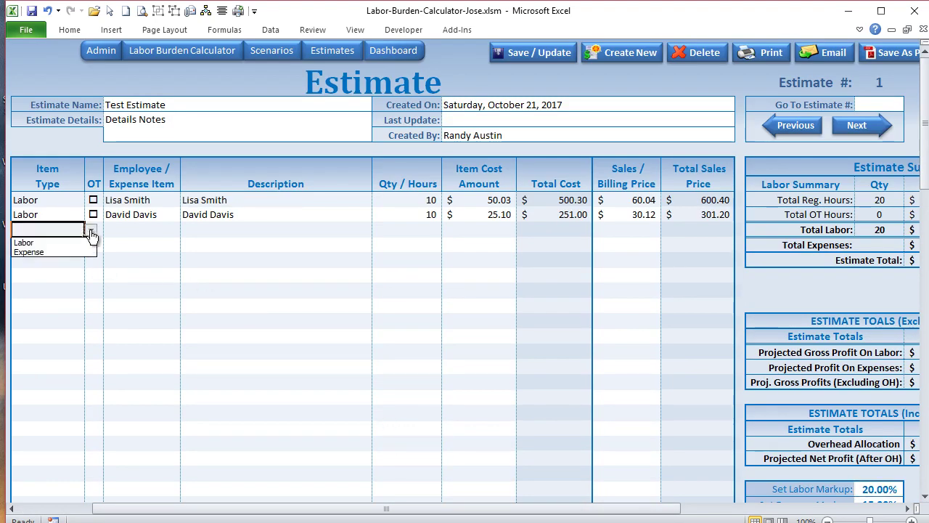
left_click(61, 251)
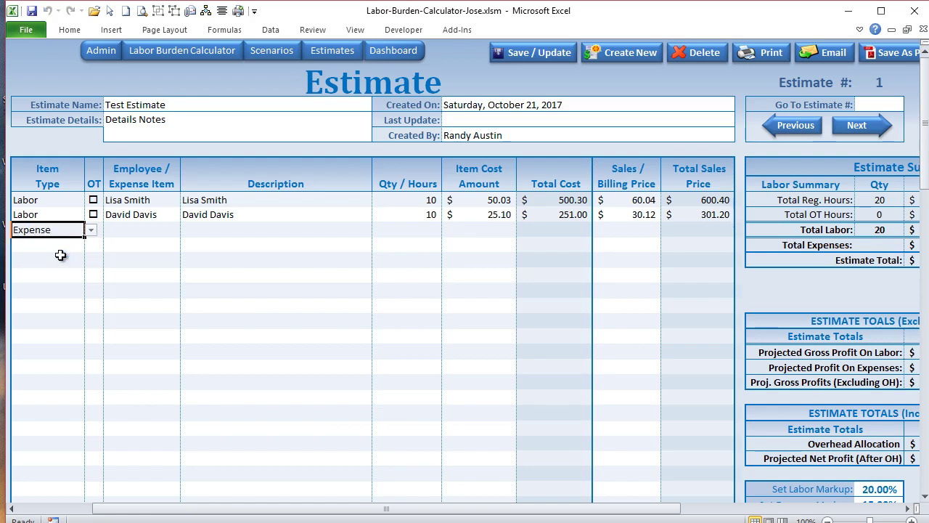
left_click(123, 230)
left_click(186, 231)
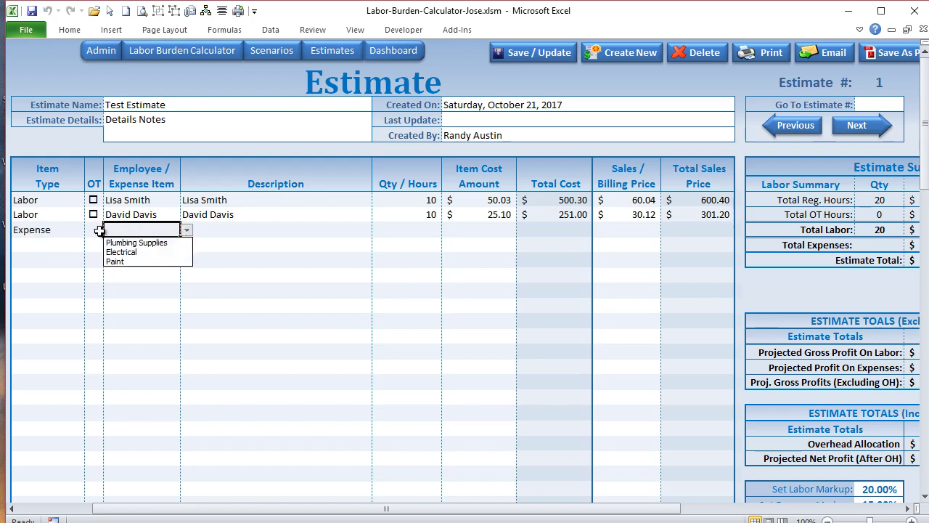
left_click(148, 245)
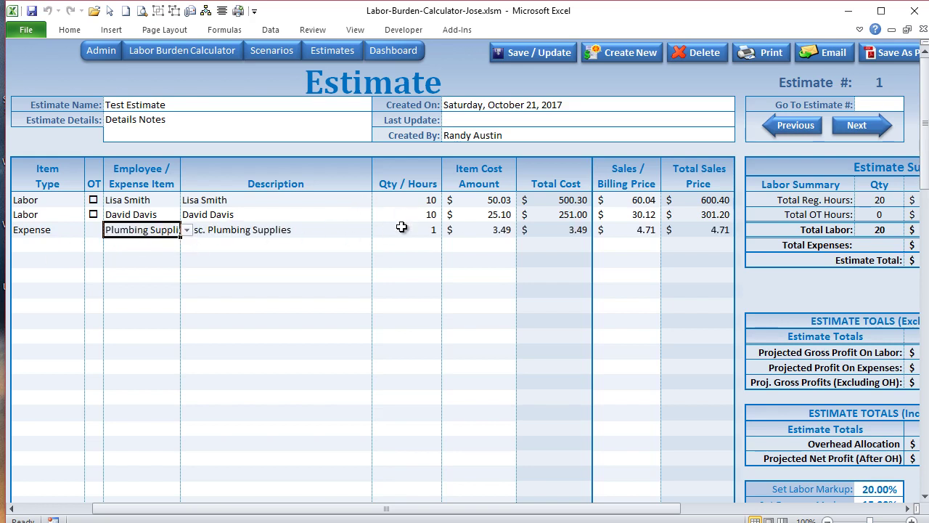
Add another Expense line for Electrical with a quantity of 10.
left_click(44, 244)
left_click(93, 247)
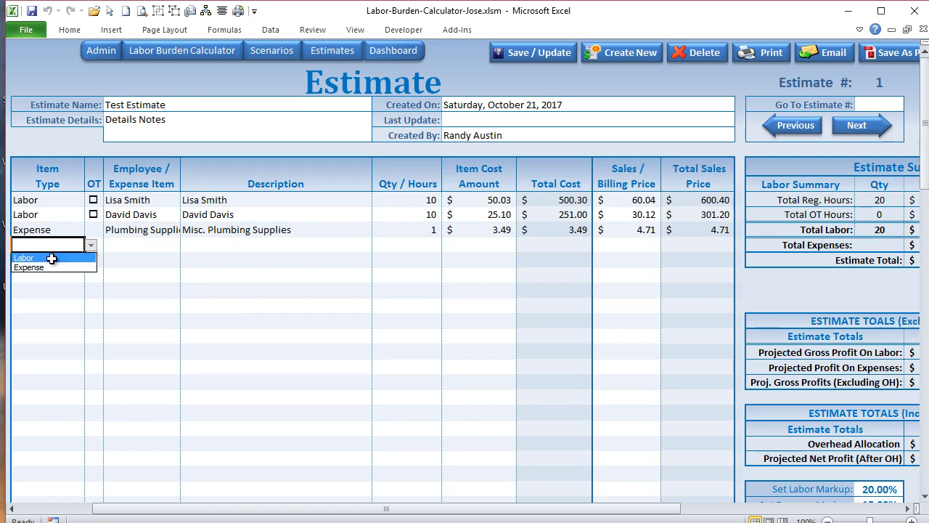
left_click(41, 262)
left_click(127, 249)
left_click(187, 246)
left_click(150, 267)
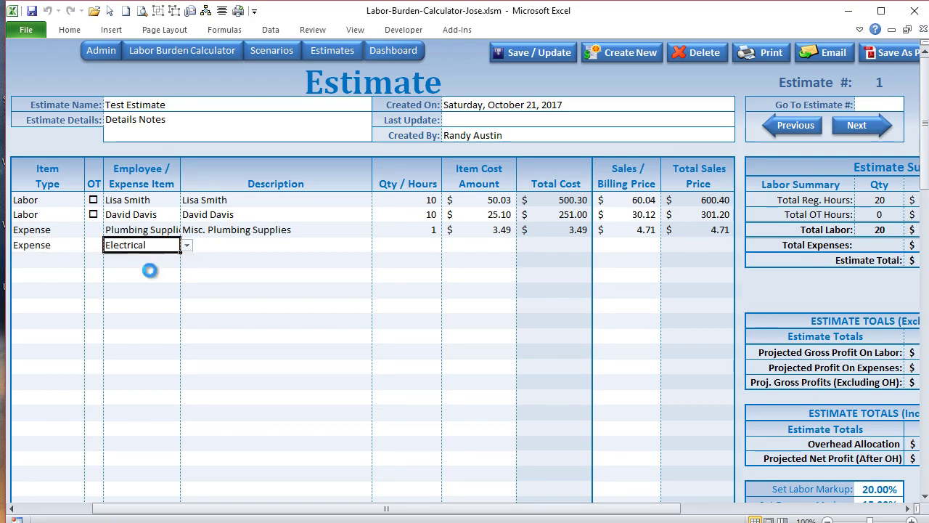
left_click(405, 246)
type("10")
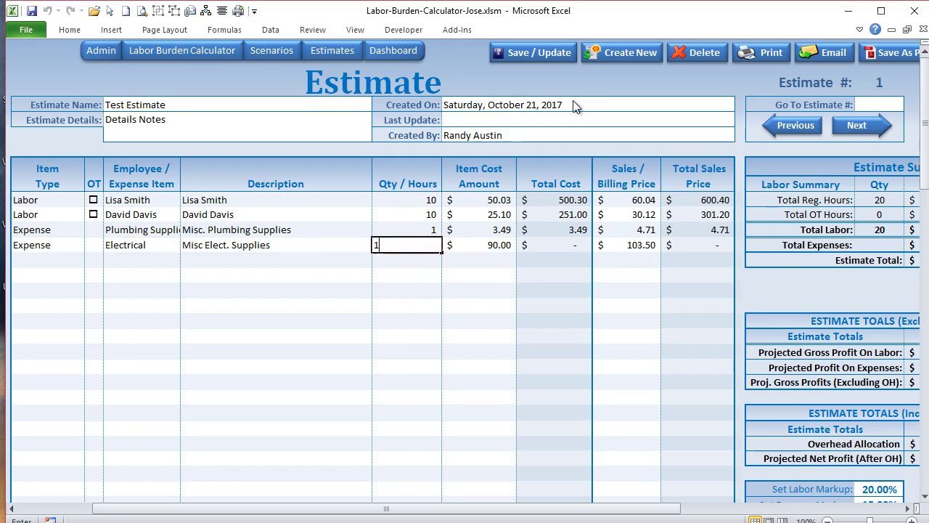
key("Return")
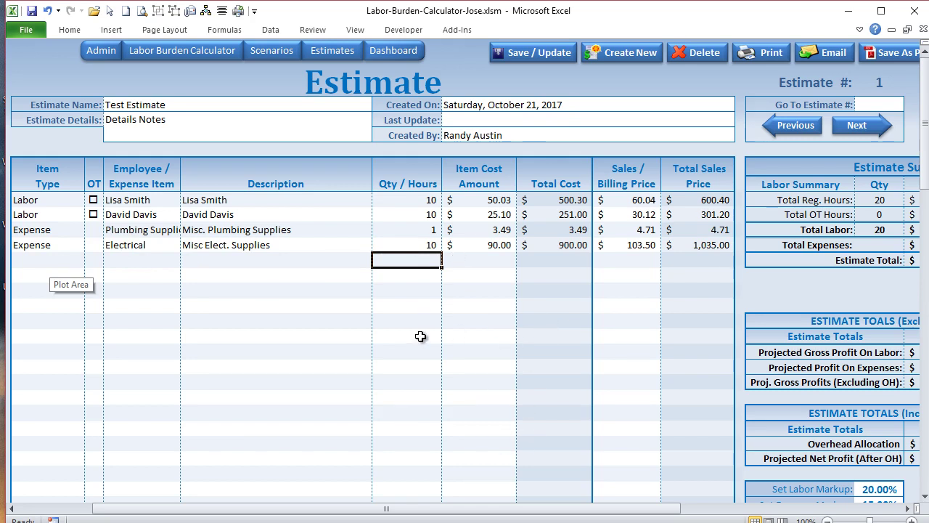
Save the updated estimate and review its Created On, Last Update and Created By fields.
left_click(537, 62)
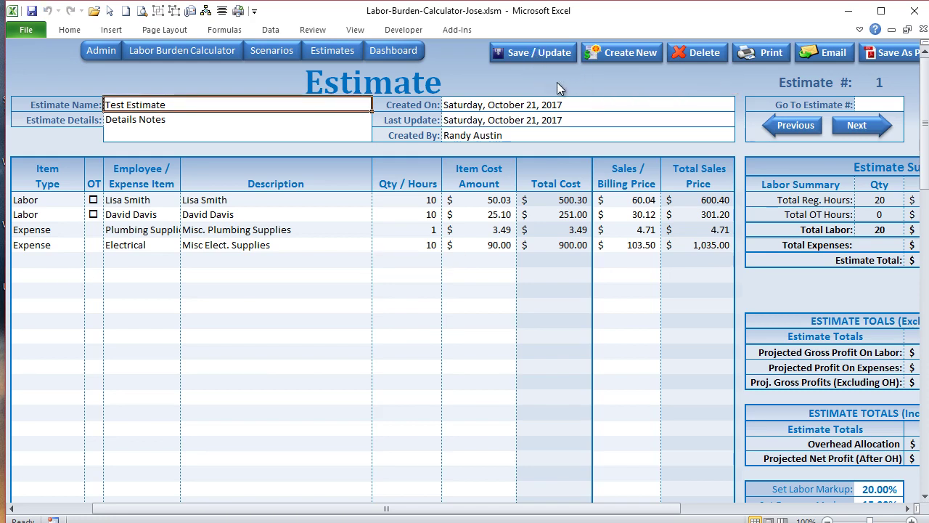
left_click(537, 107)
left_click(528, 119)
left_click(498, 137)
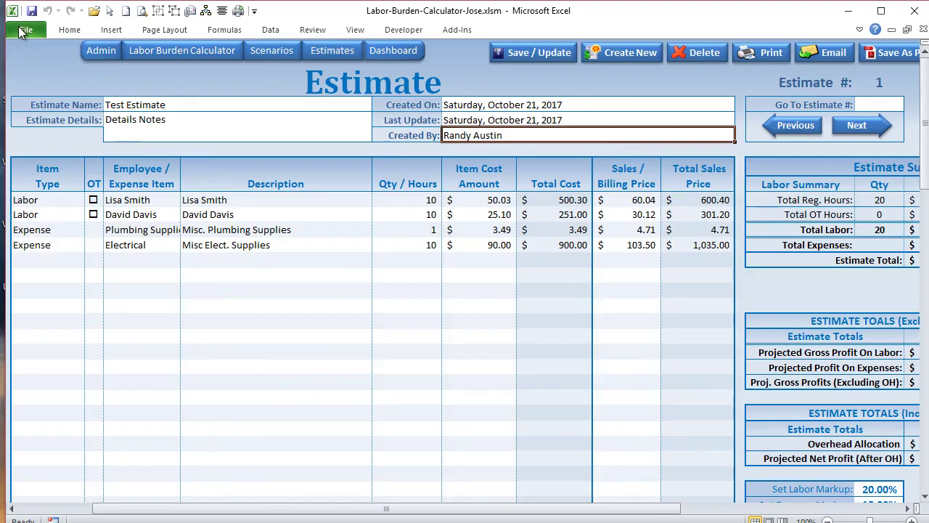
left_click(22, 30)
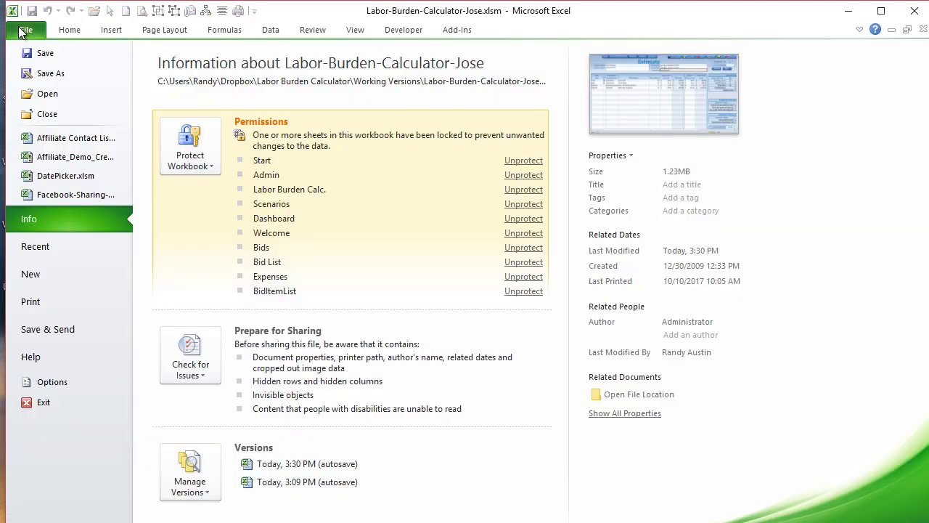
left_click(51, 382)
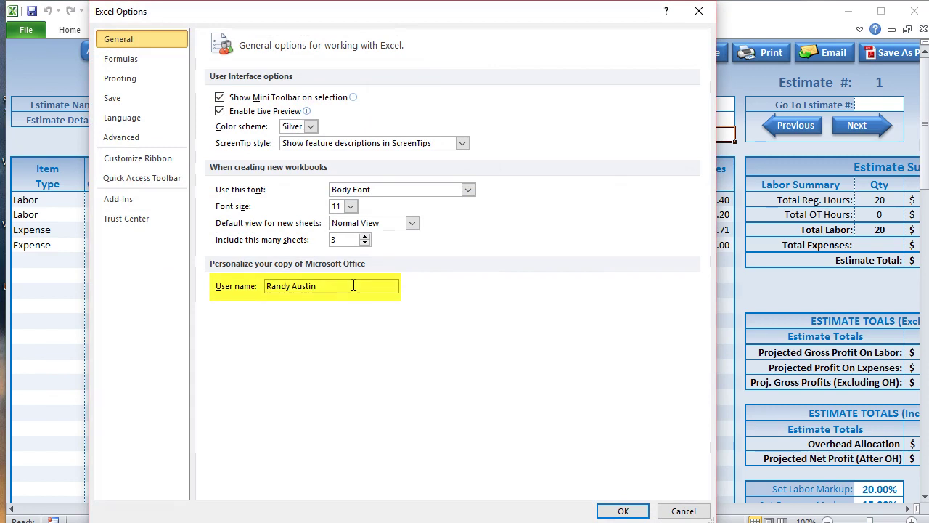
left_click_drag(354, 285, 259, 284)
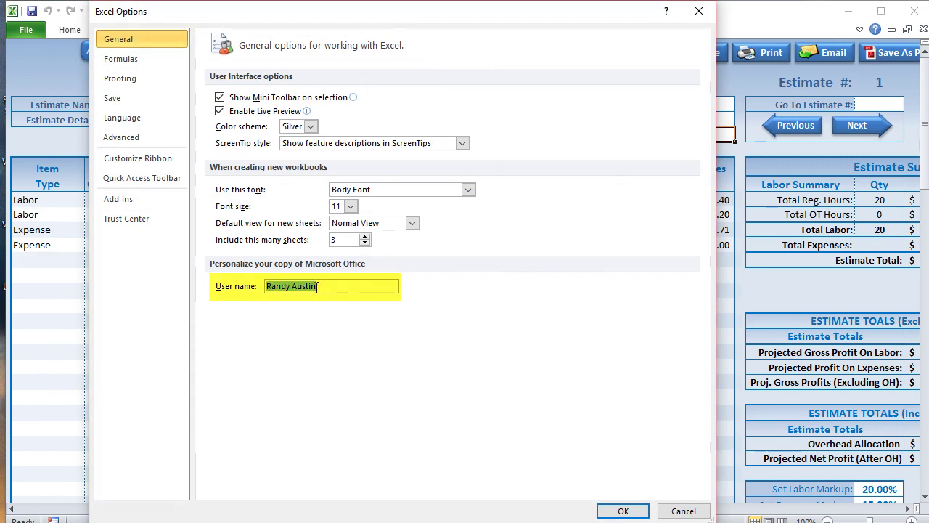
left_click(637, 510)
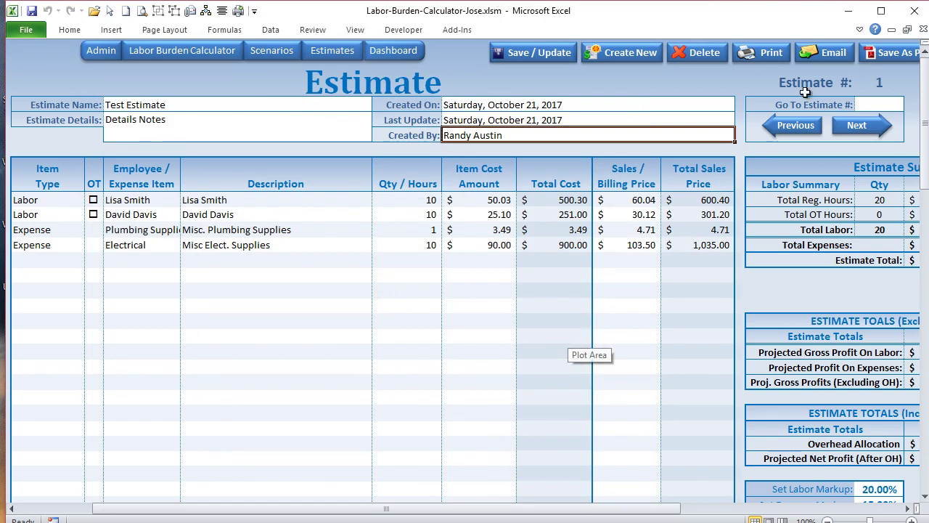
Confirm no estimates exist beyond #1, then scroll right to the Estimate Summary totals.
left_click(856, 125)
left_click(712, 429)
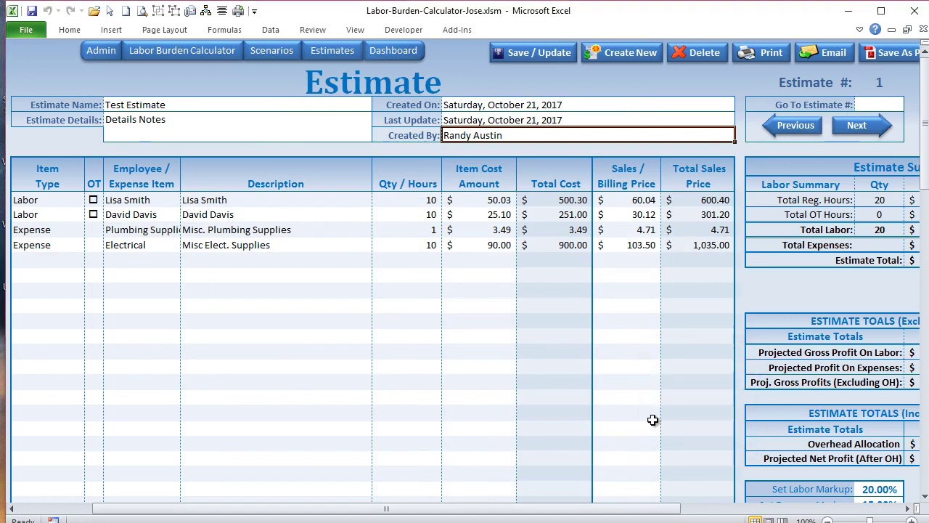
left_click(788, 126)
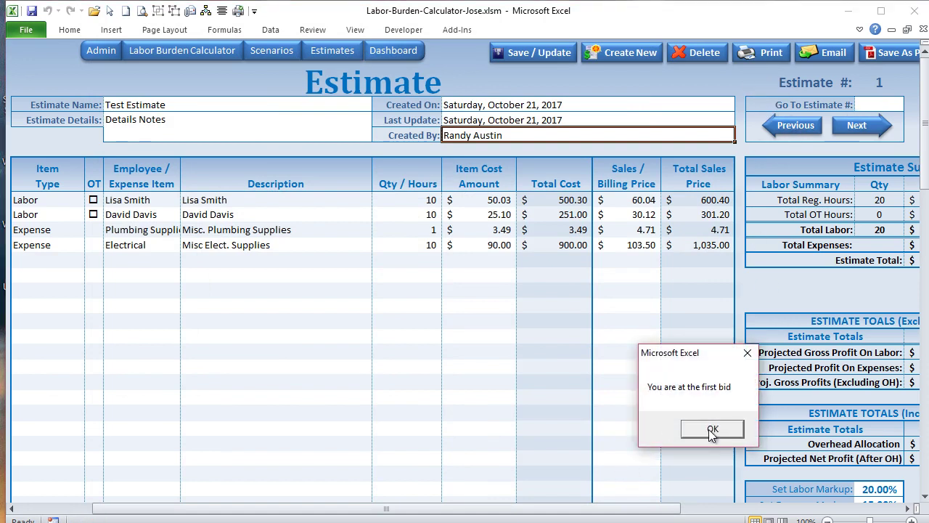
left_click(712, 429)
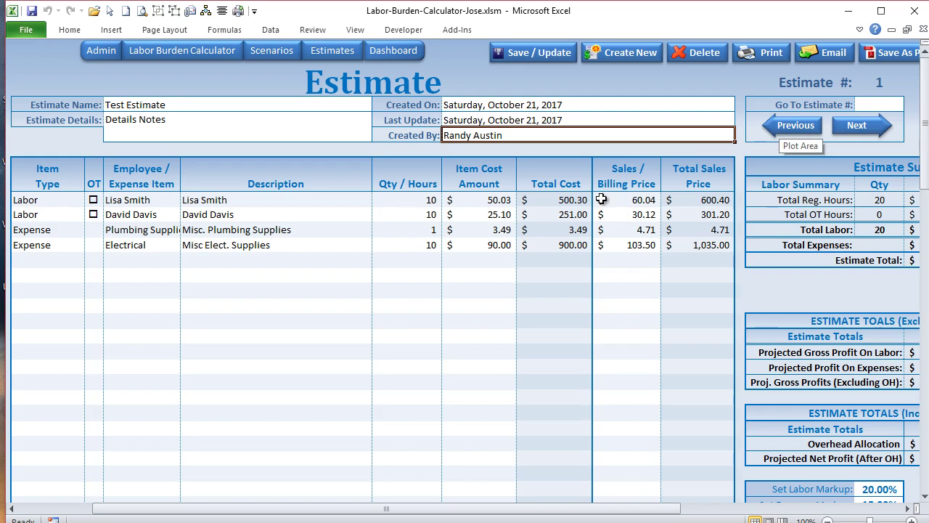
left_click_drag(658, 511, 846, 508)
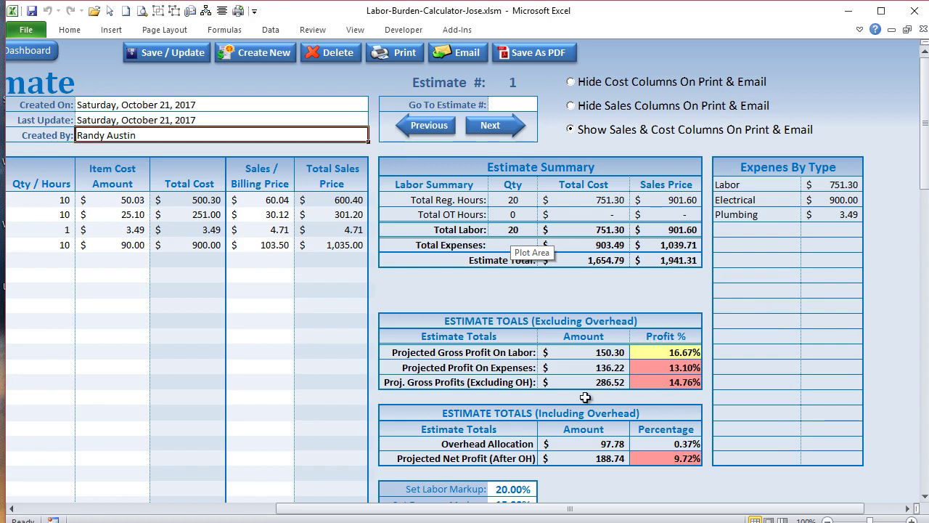
Enter 40 hours on the second labor line, then scroll over to view the pie chart.
scroll(585, 397, "down", 2)
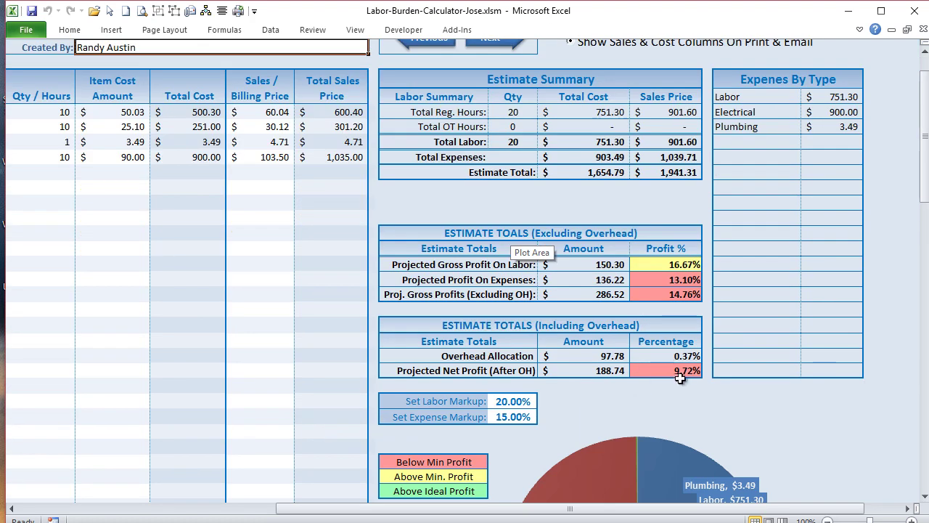
left_click_drag(496, 511, 384, 506)
scroll(288, 394, "up", 2)
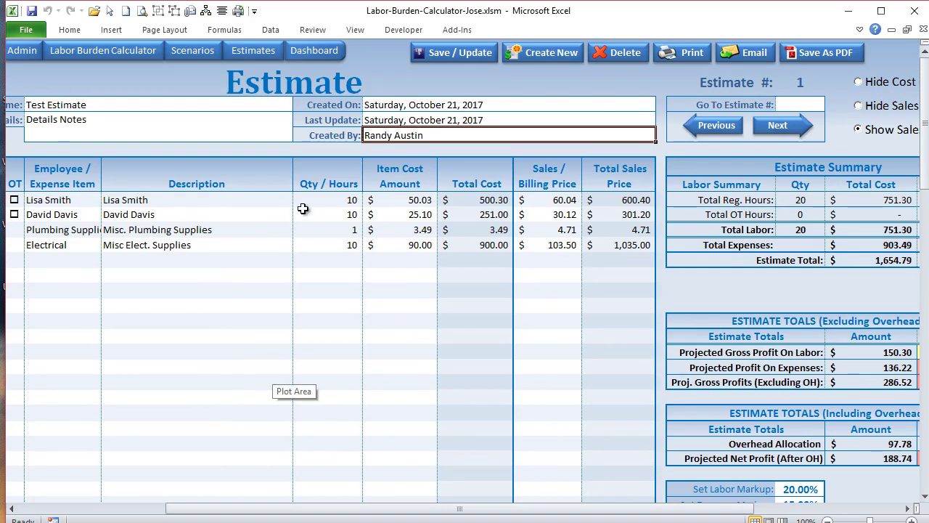
left_click(330, 215)
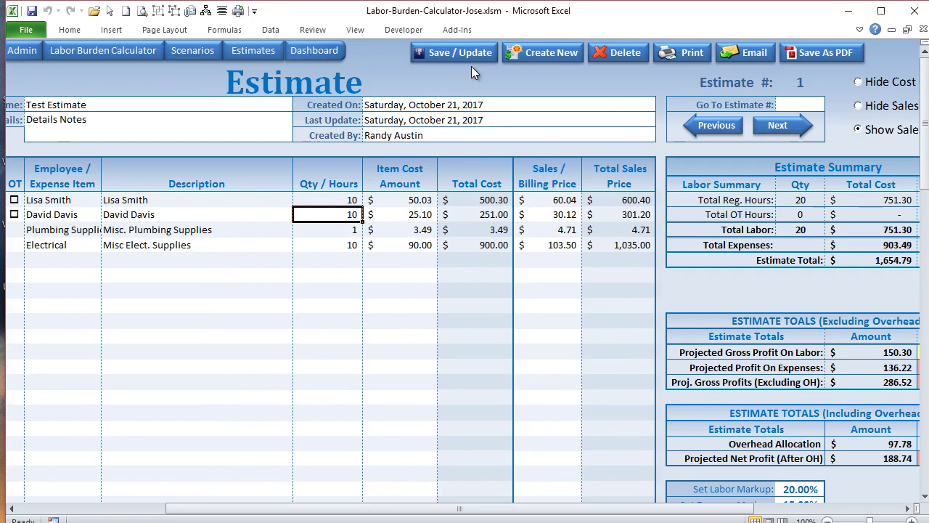
type("40")
key("Return")
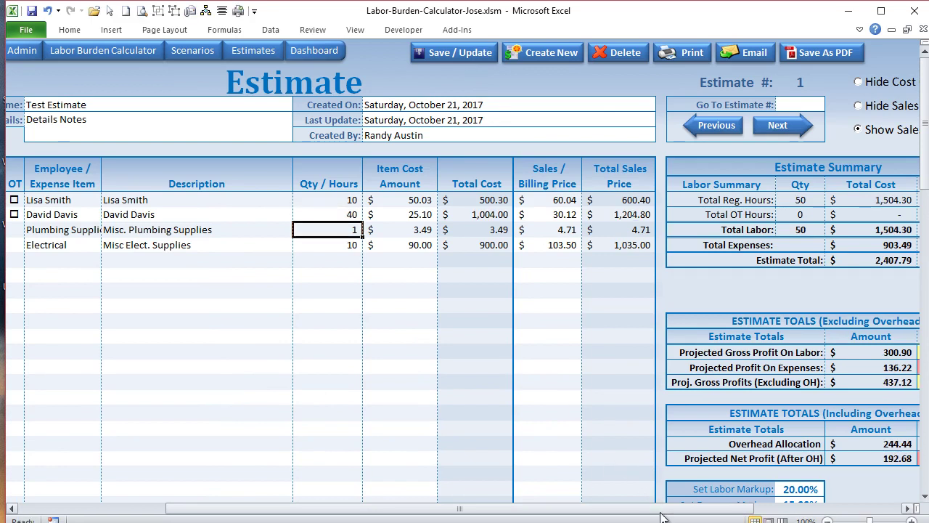
scroll(661, 512, "right", 5)
scroll(728, 470, "down", 4)
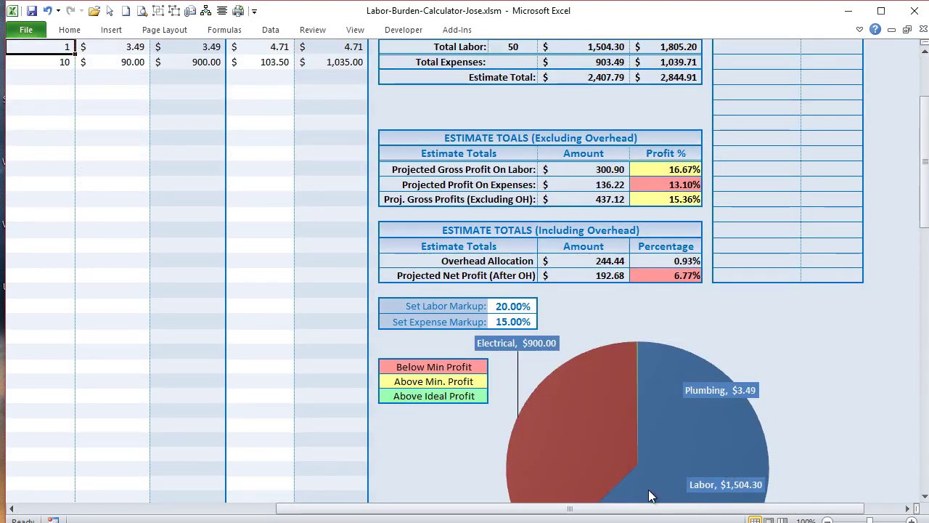
left_click_drag(655, 510, 602, 512)
scroll(533, 446, "up", 4)
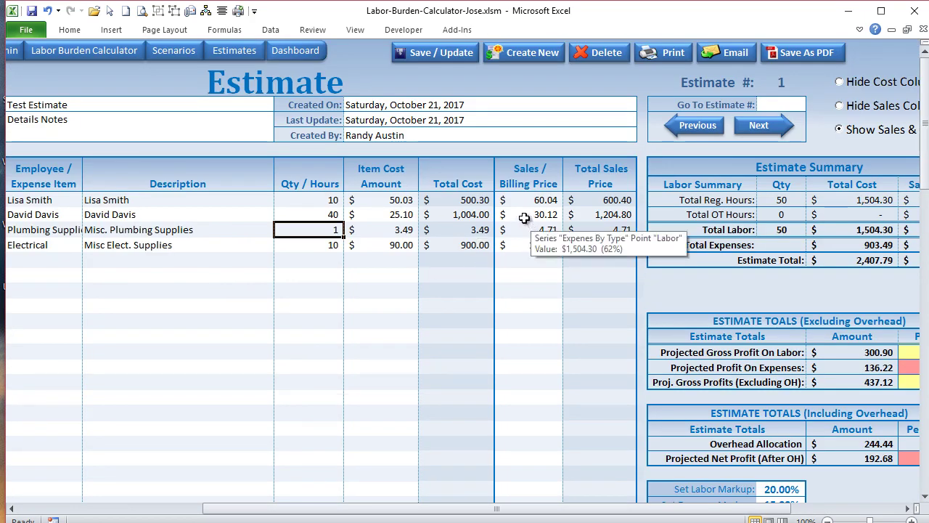
Set the second labor line's billing price to 50.00, then review the updated summary tables and pie chart.
left_click(524, 216)
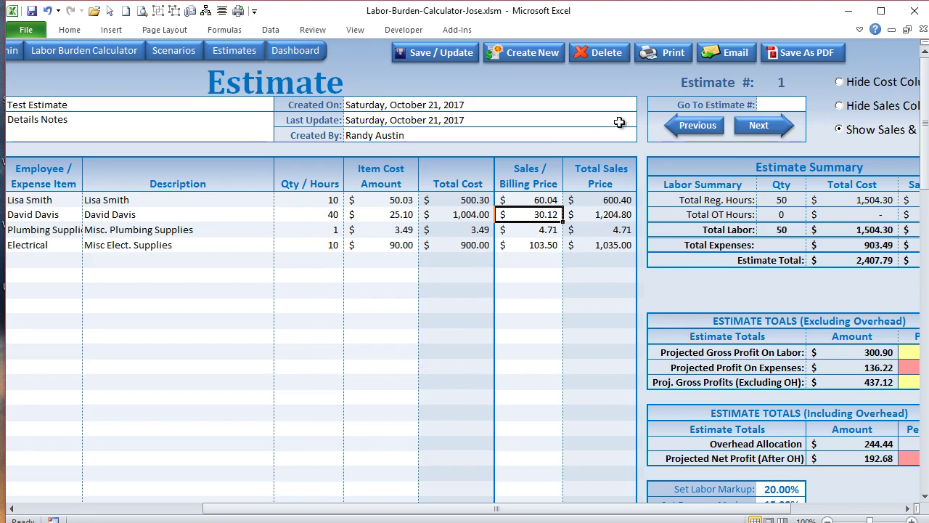
type("50")
key("Return")
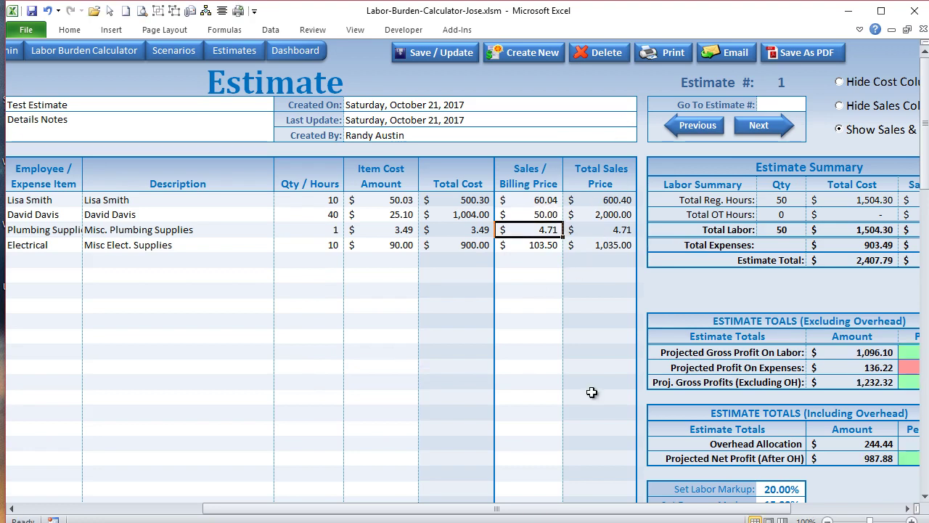
left_click_drag(650, 508, 722, 508)
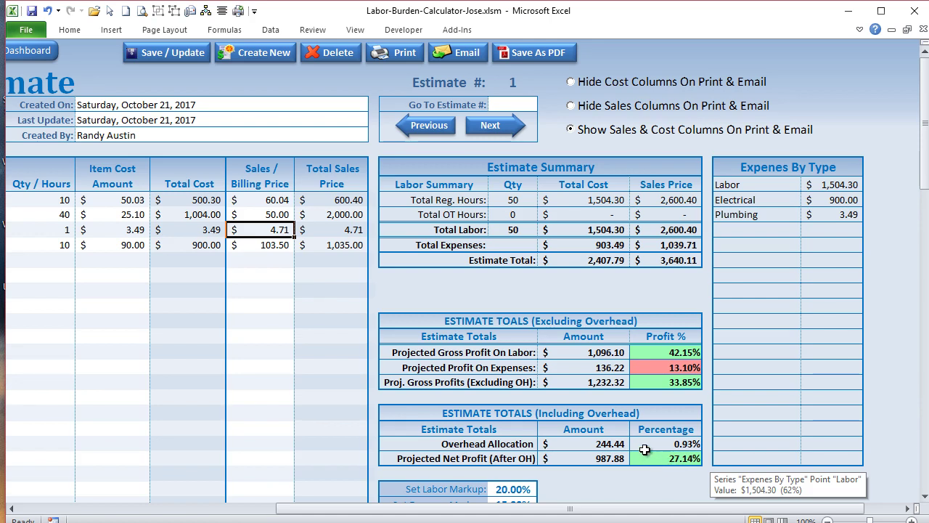
scroll(627, 426, "down", 5)
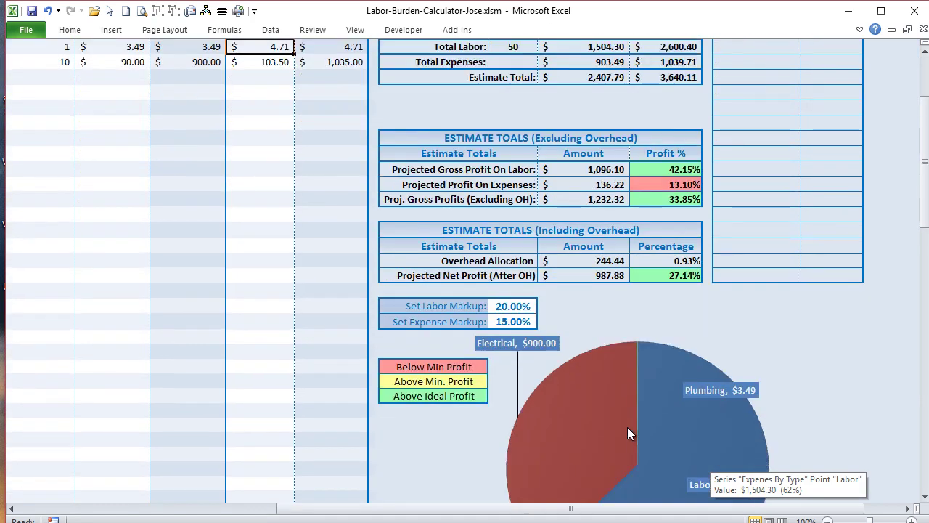
scroll(615, 428, "down", 1)
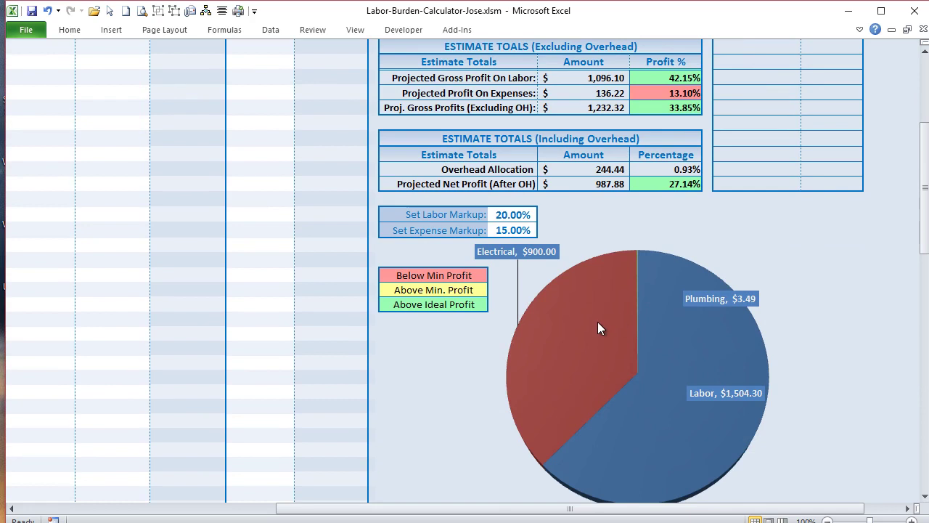
mouse_move(595, 327)
scroll(596, 326, "up", 1)
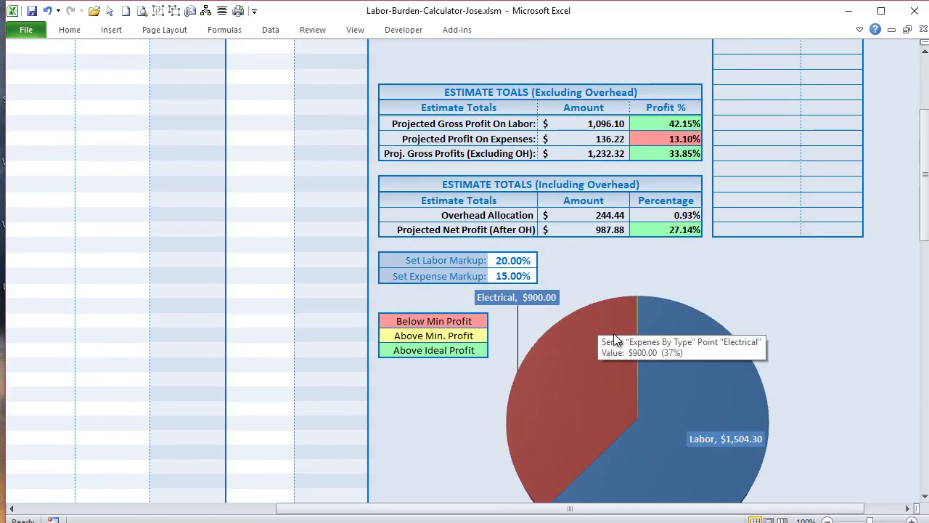
scroll(620, 335, "up", 1)
scroll(621, 339, "up", 2)
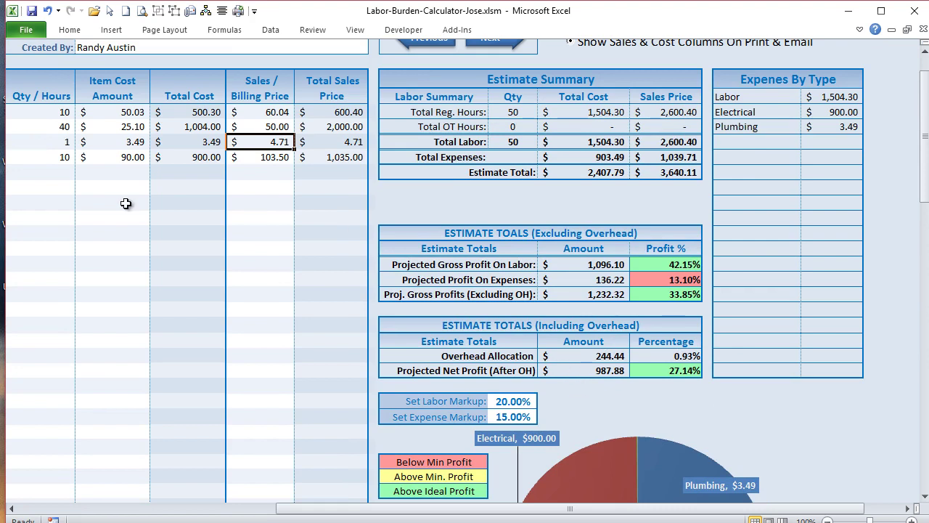
scroll(128, 204, "up", 2)
left_click_drag(381, 508, 200, 492)
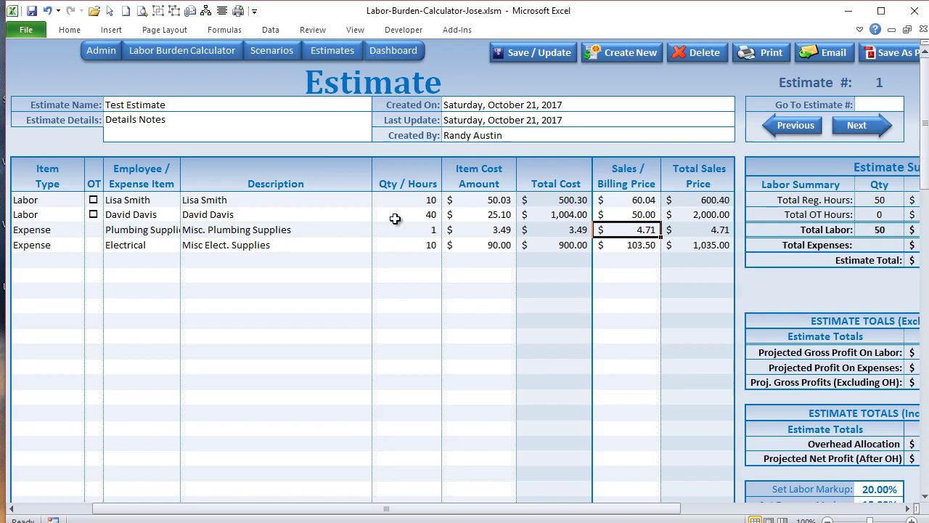
left_click_drag(627, 508, 803, 513)
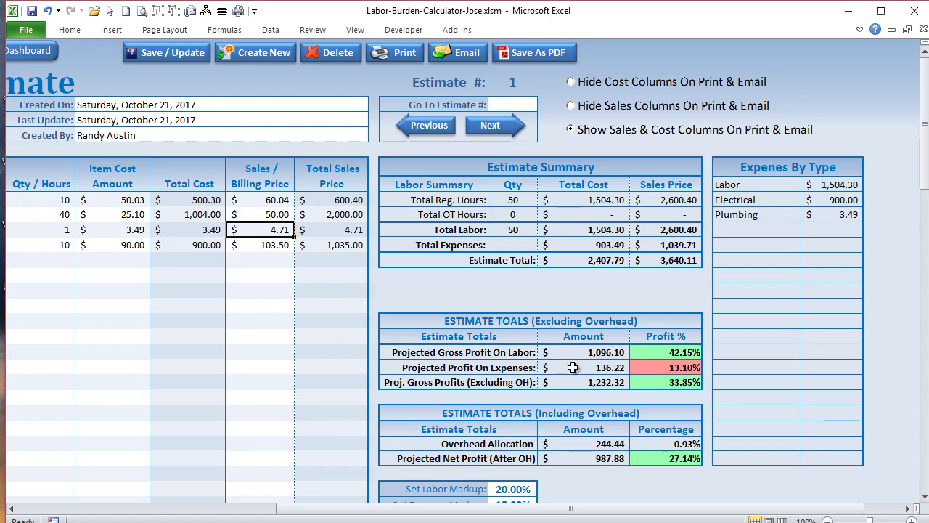
Settle on Hide Cost Columns On Print & Email after trying the other options, then email the PDF bid.
left_click(576, 511)
left_click(580, 84)
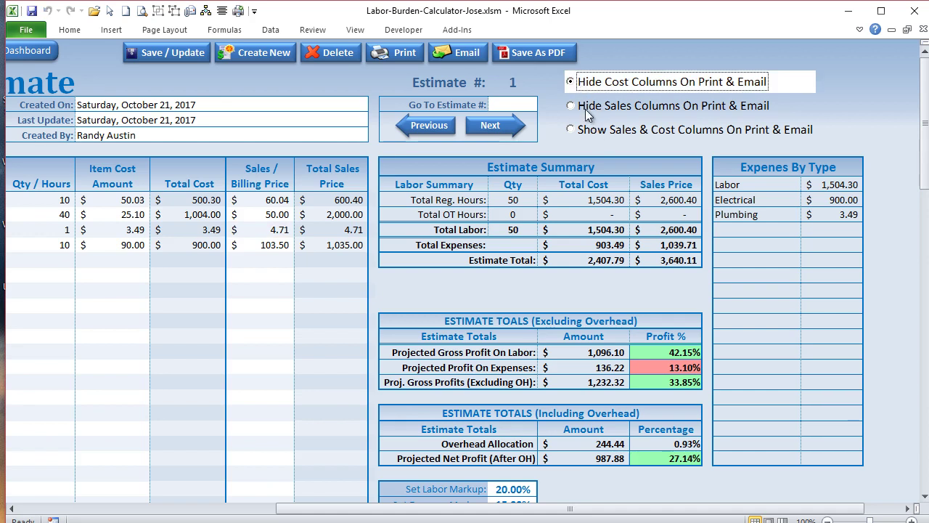
left_click(573, 108)
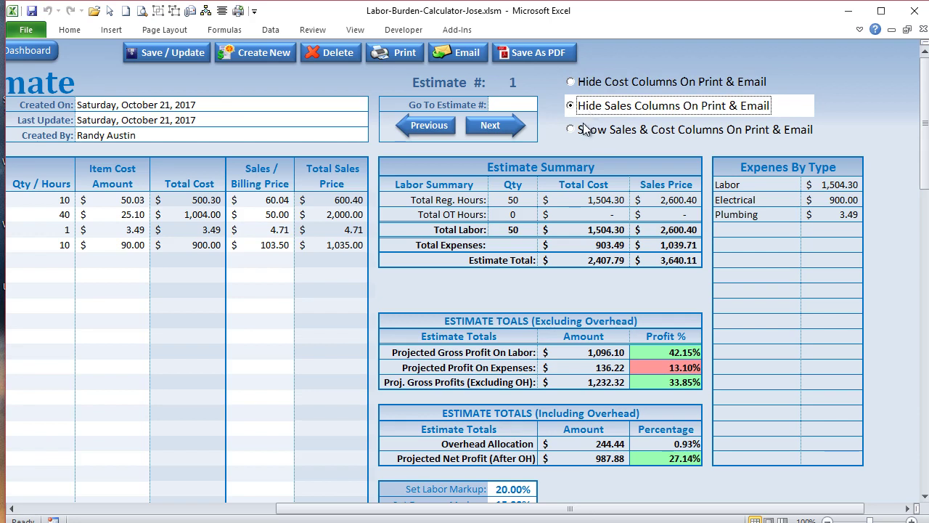
left_click(578, 130)
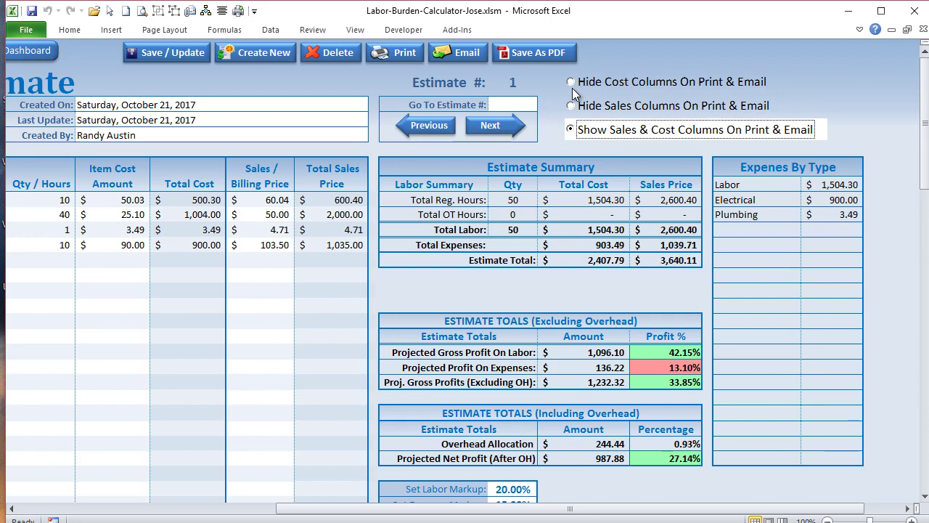
left_click(575, 109)
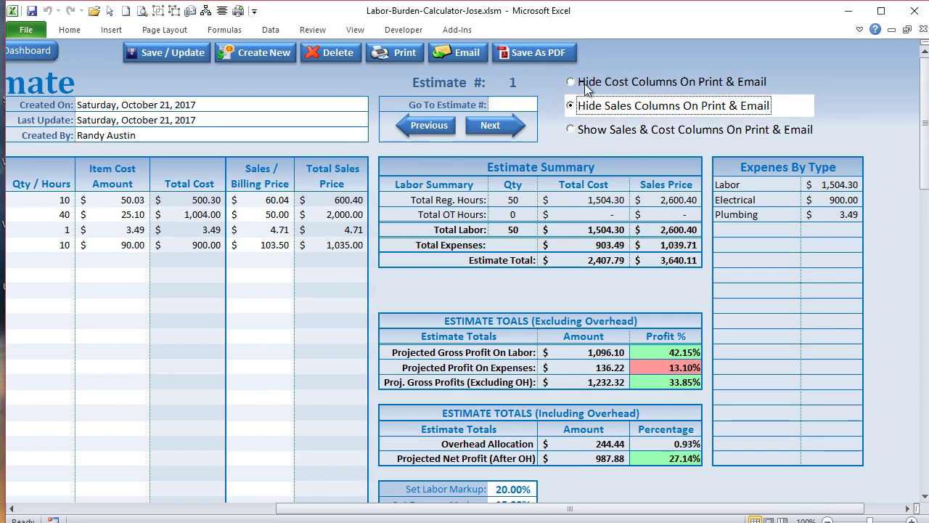
left_click(585, 82)
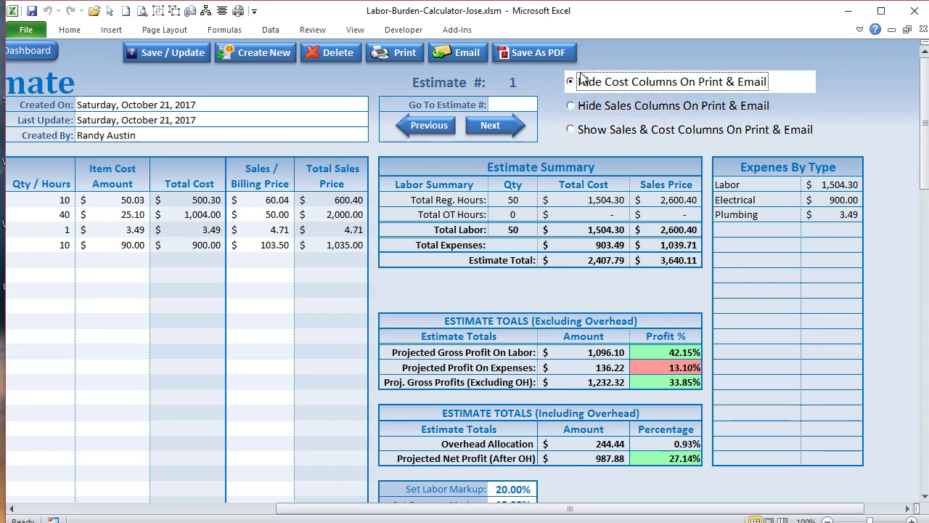
left_click(454, 54)
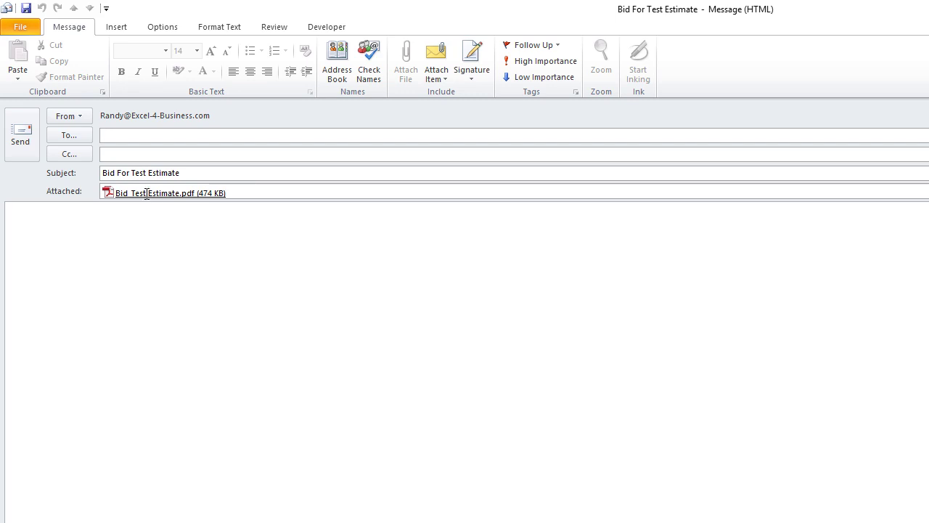
Check the attached PDF, then close the Bid For Test Estimate email without saving.
left_click(147, 193)
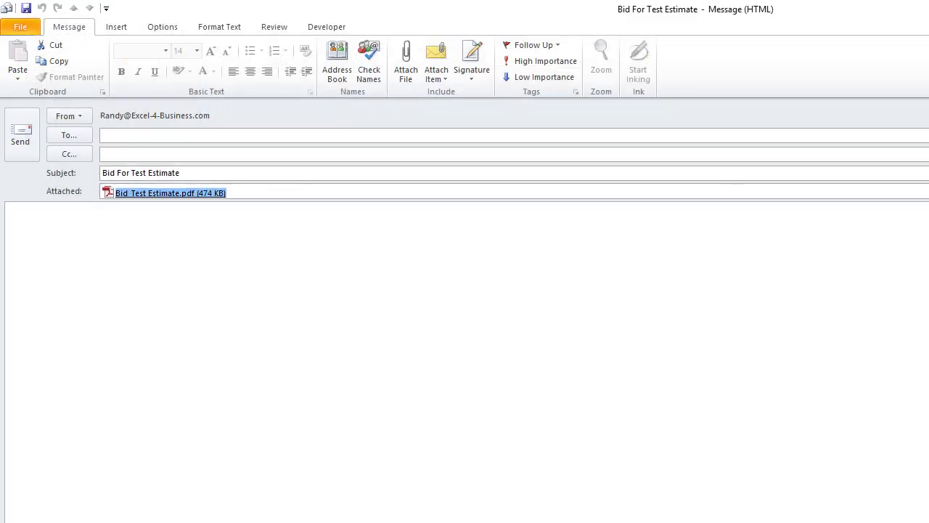
key("Escape")
left_click(704, 422)
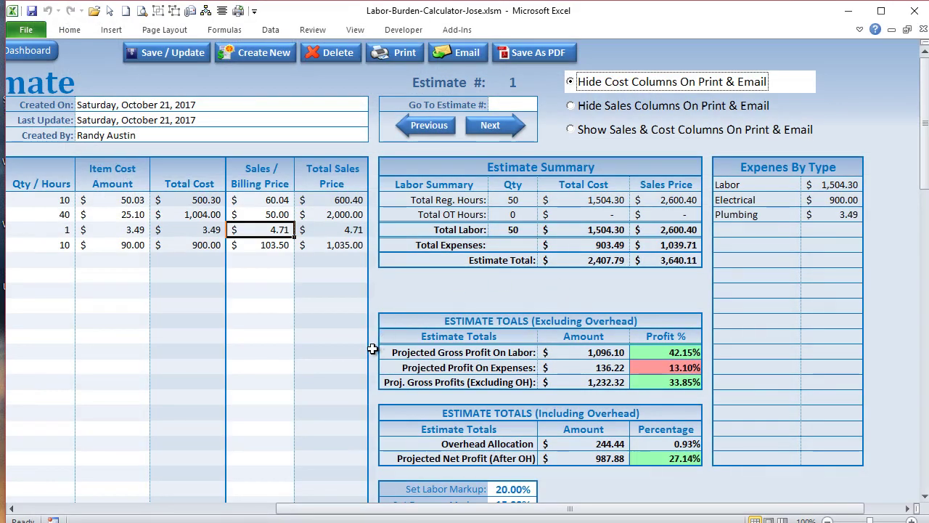
Jump to estimate number 1 using the Go To Estimate box.
left_click(510, 103)
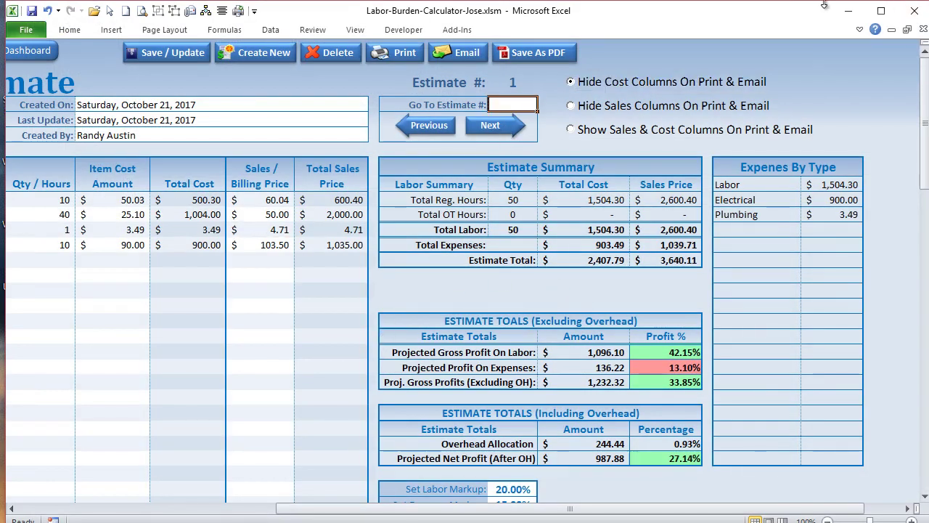
type("1")
key("Return")
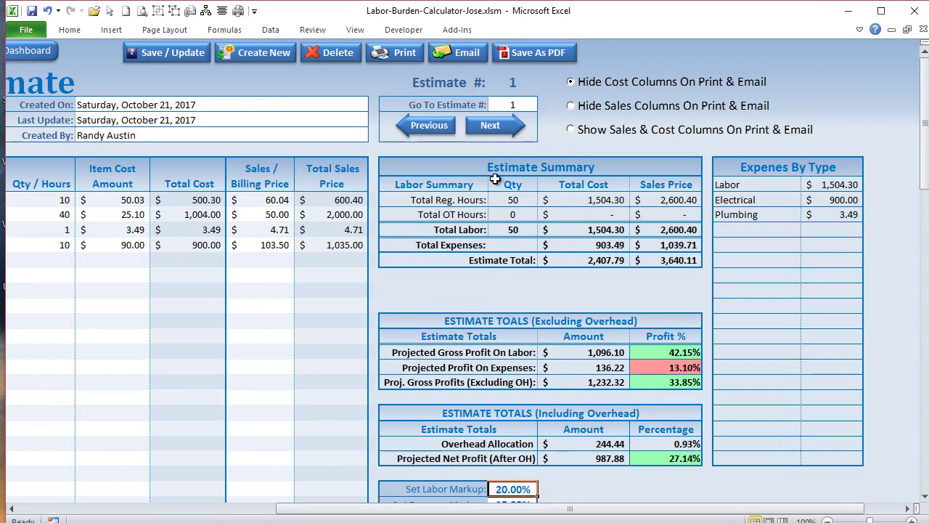
left_click_drag(580, 509, 363, 507)
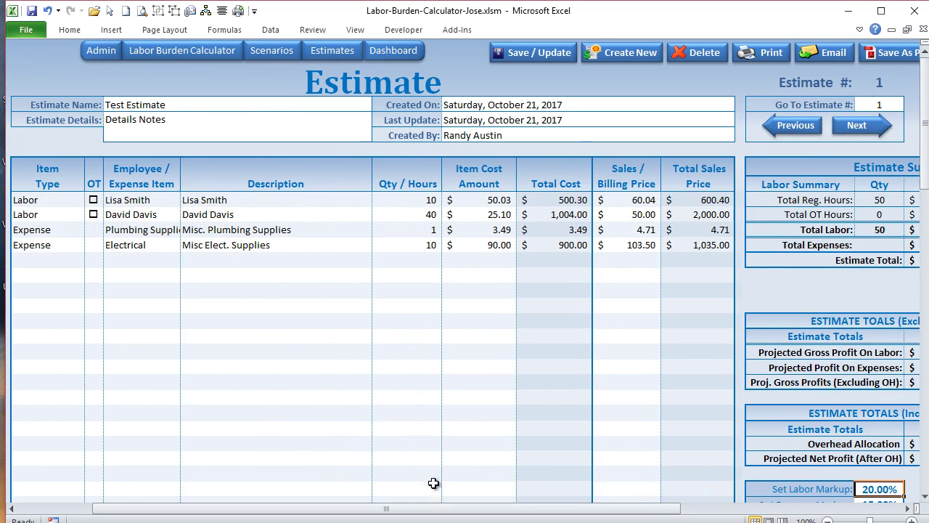
Reopen the Test Estimate from the List Of Estimates sheet.
left_click(311, 63)
left_click(333, 92)
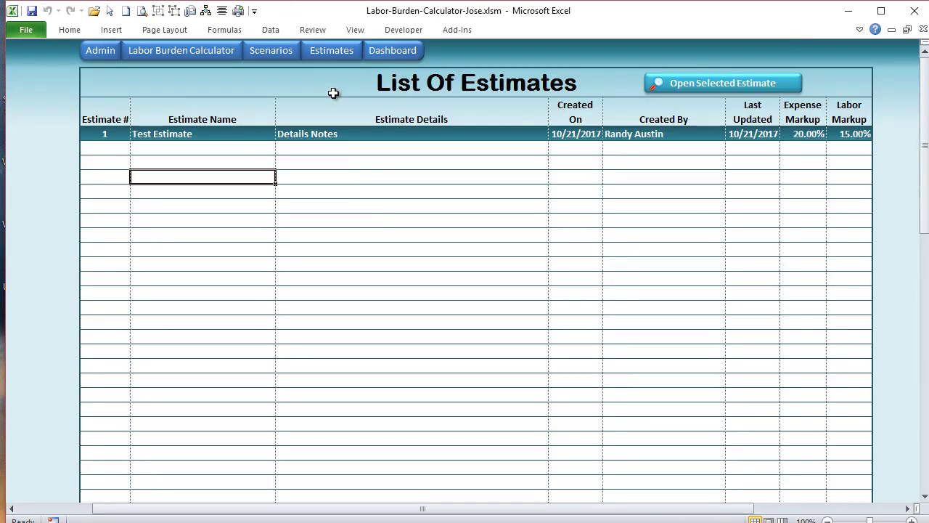
left_click(345, 236)
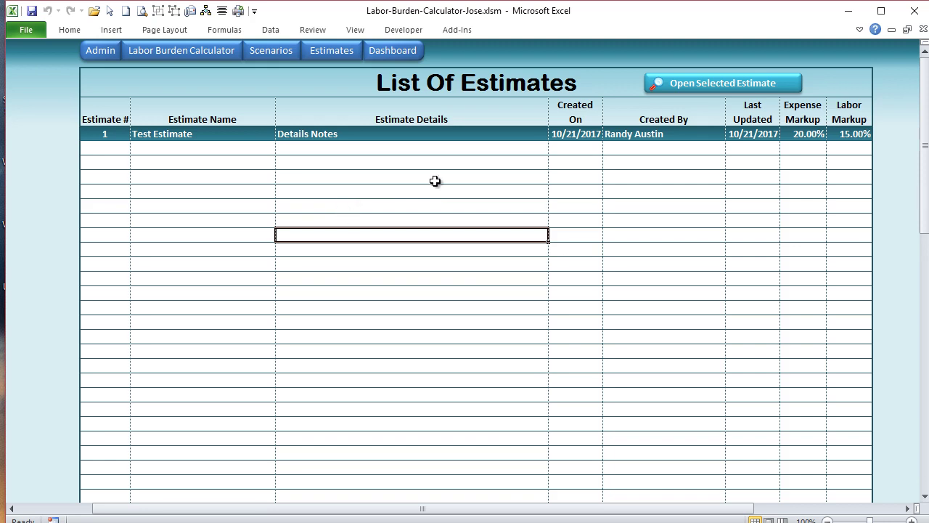
left_click(558, 134)
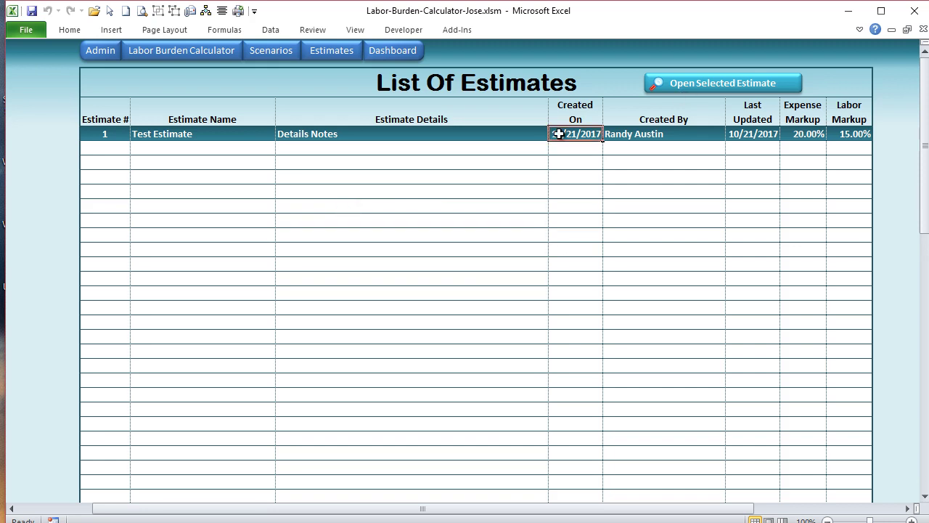
left_click(711, 85)
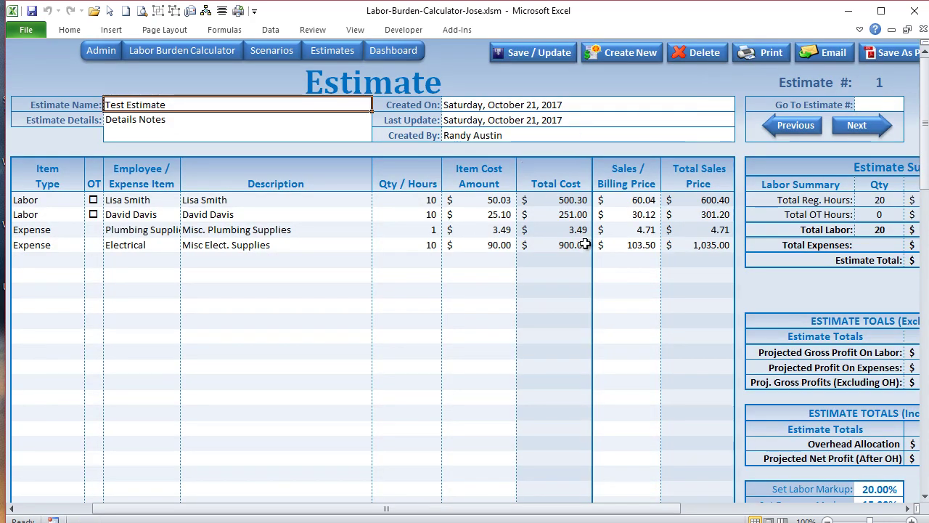
left_click(317, 58)
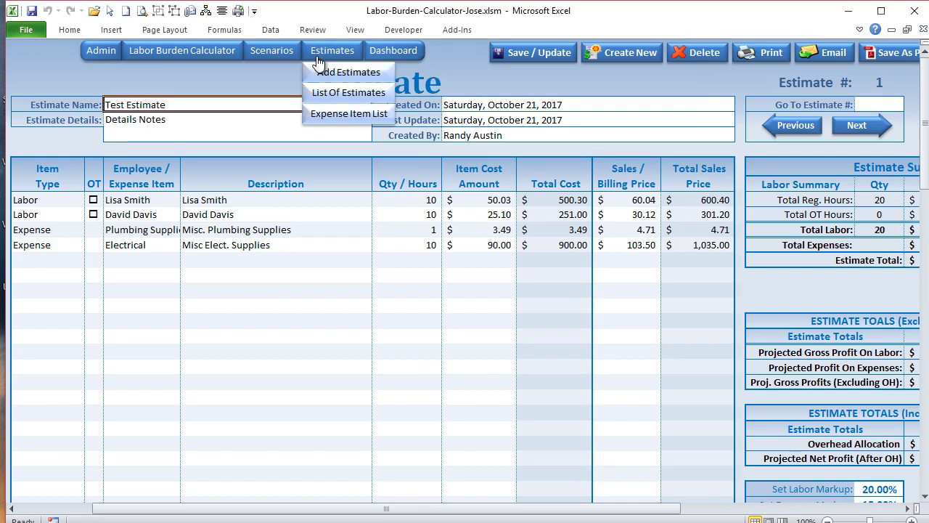